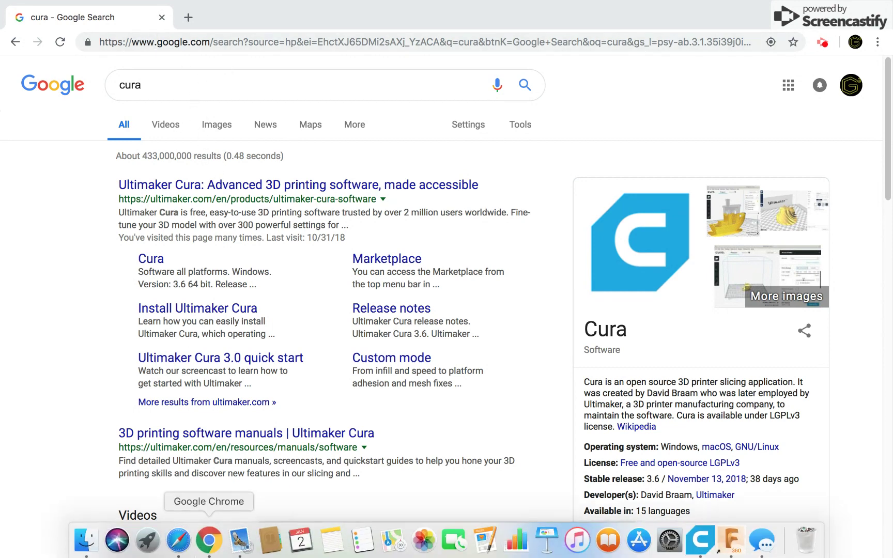
Switch to the Chrome window showing google.com and hide the Screencastify sharing bar
click(208, 540)
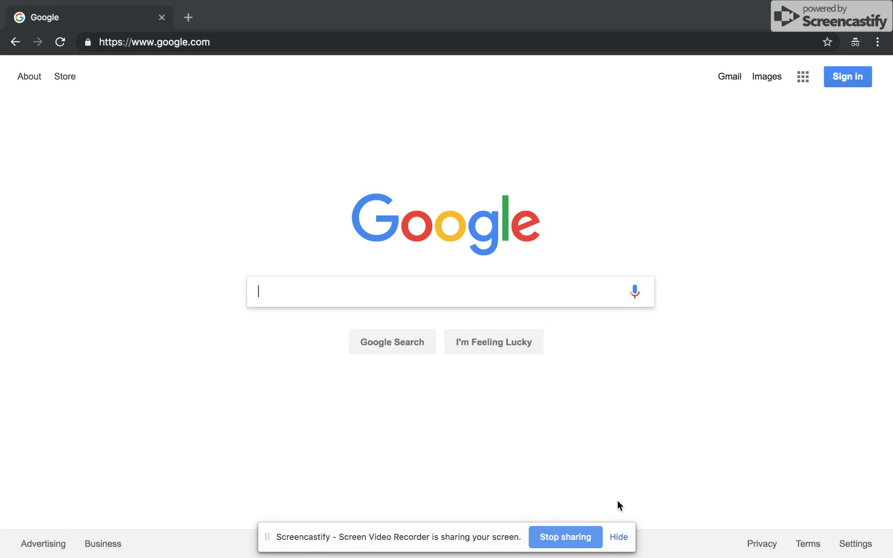
click(619, 538)
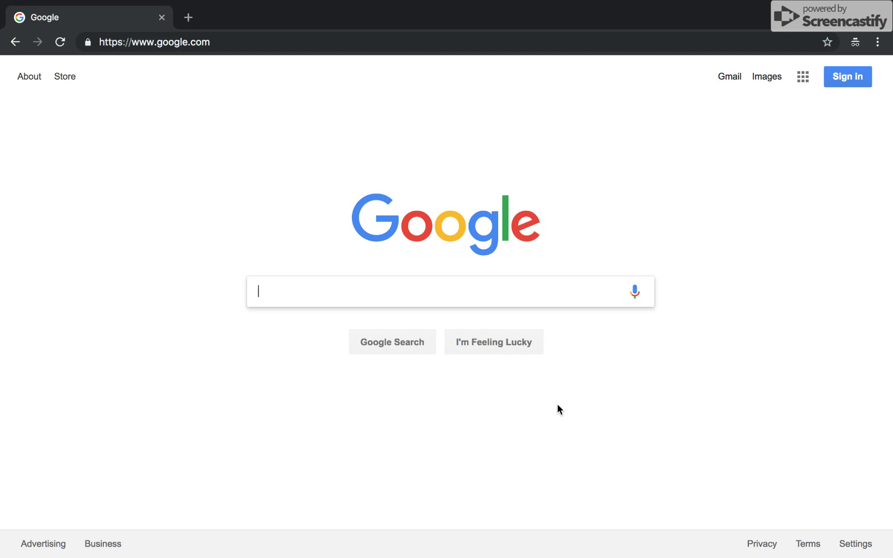
Search Google for 'cura' and open the 'Ultimaker Cura: Advanced 3D printing software' result
text(cura)
key(Return)
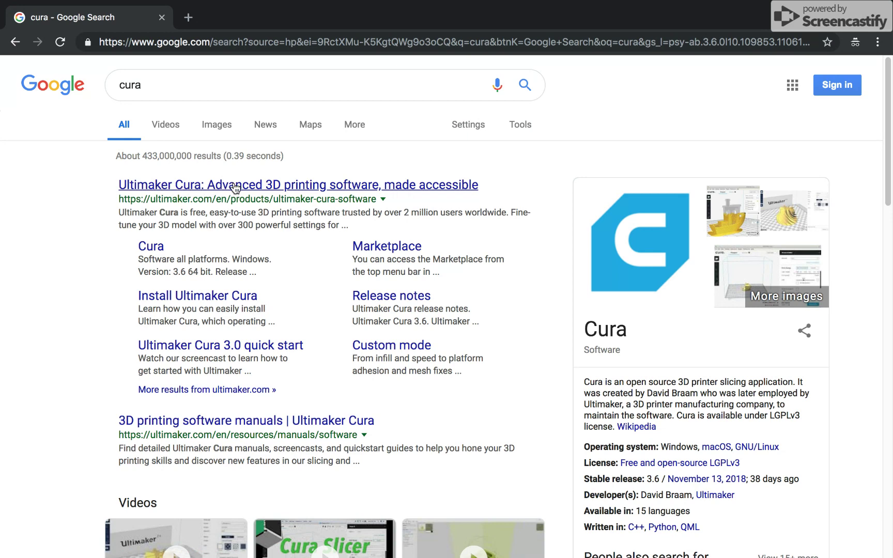
click(297, 190)
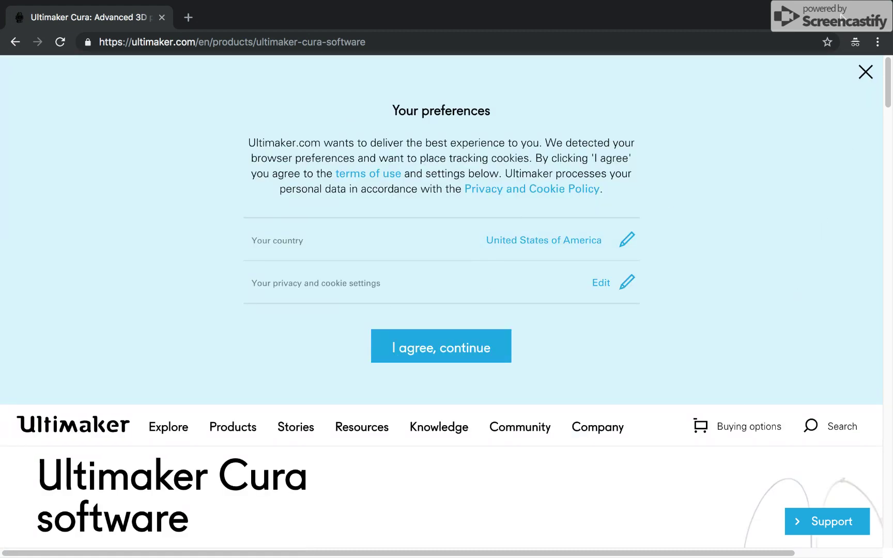
Dismiss the cookie banner, pick Personal Projects in the download form, then close it unsubmitted
click(864, 71)
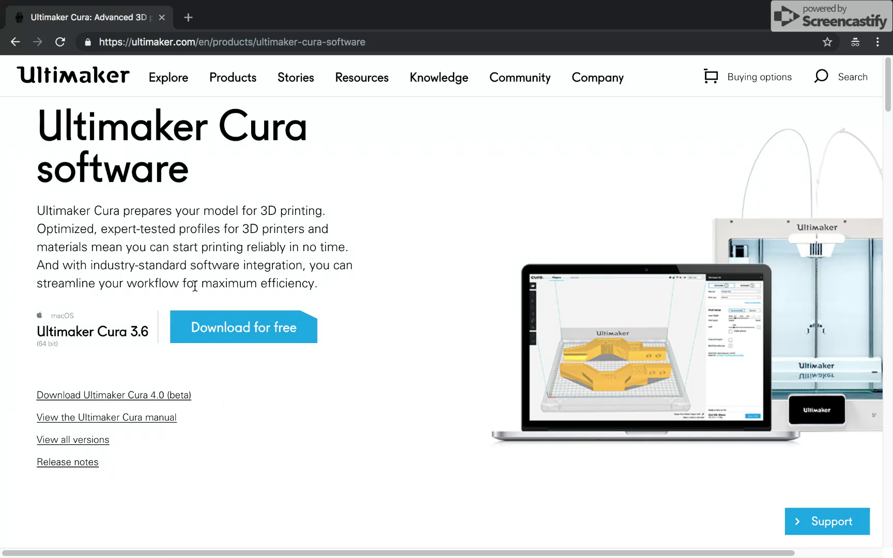
click(279, 337)
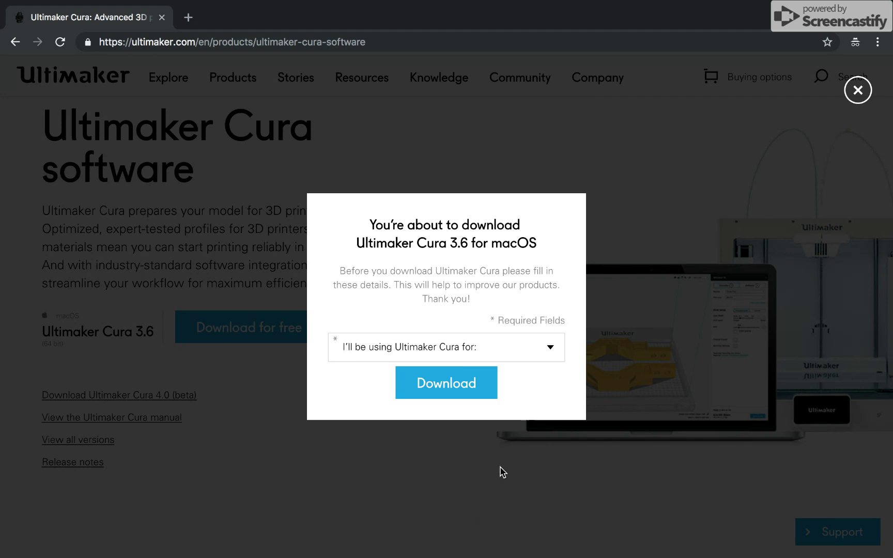
click(439, 356)
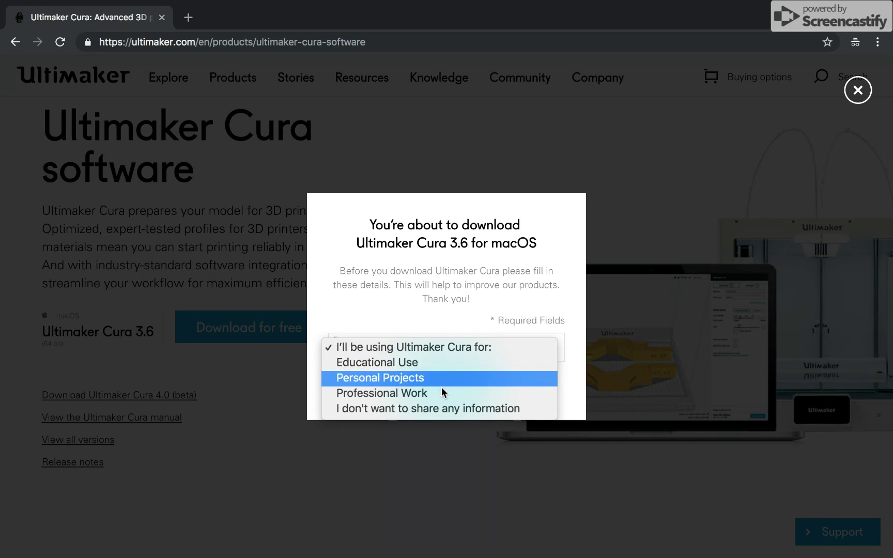
click(437, 335)
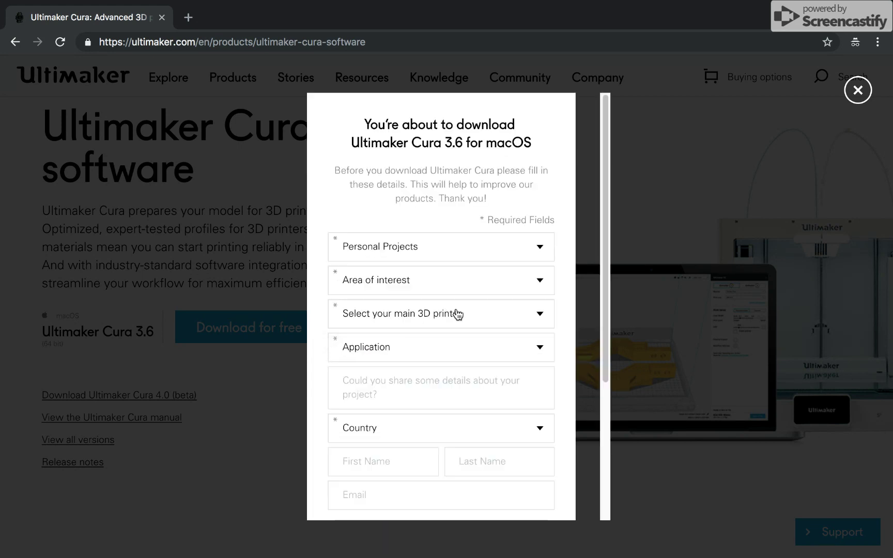
drag(603, 181, 615, 347)
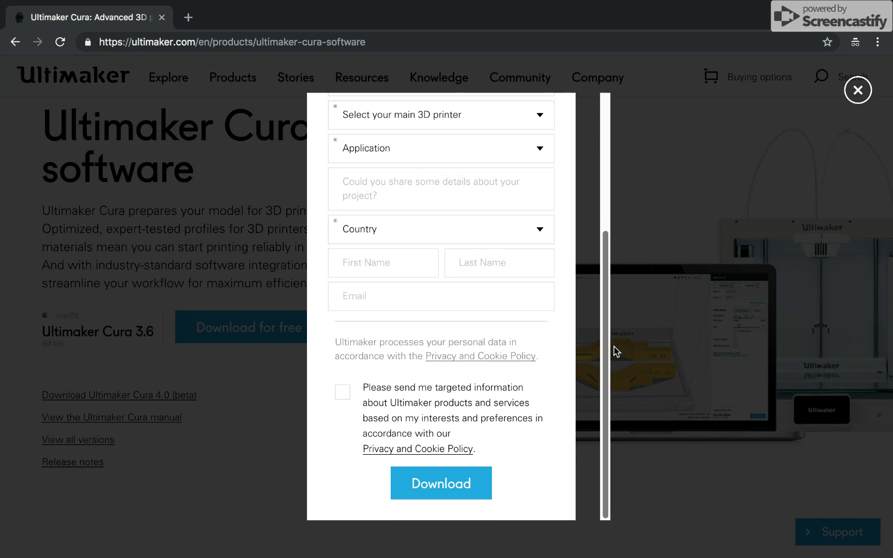
scroll(608, 305, up, 1)
scroll(608, 305, down, 1)
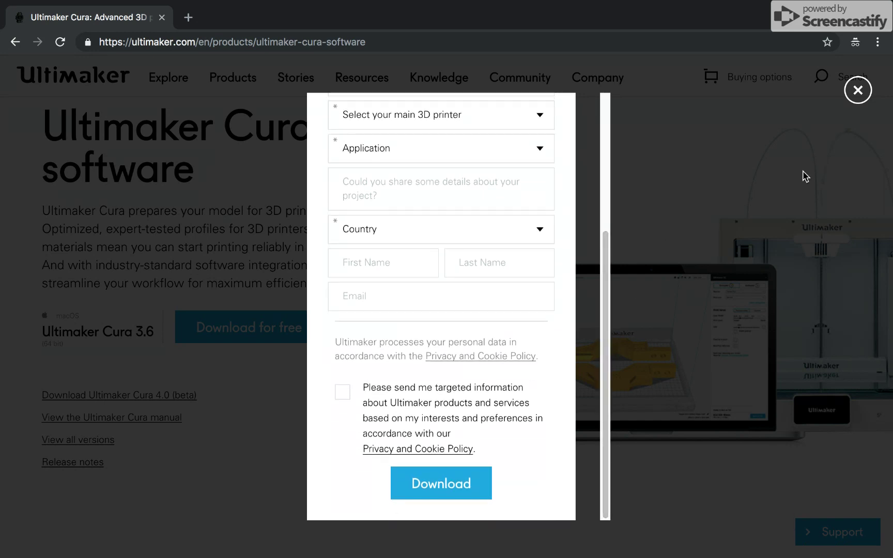
click(854, 97)
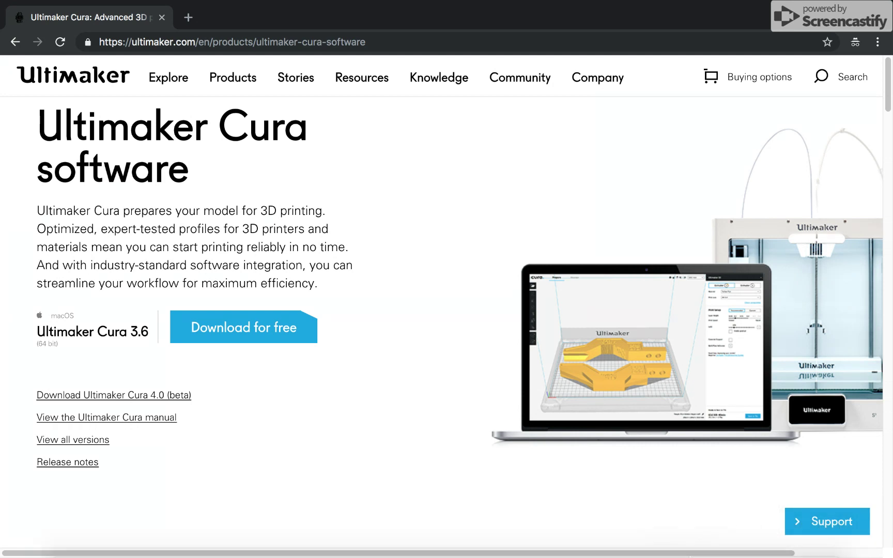
Bring the running Cura window to the front from its Dock icon
right_click(685, 540)
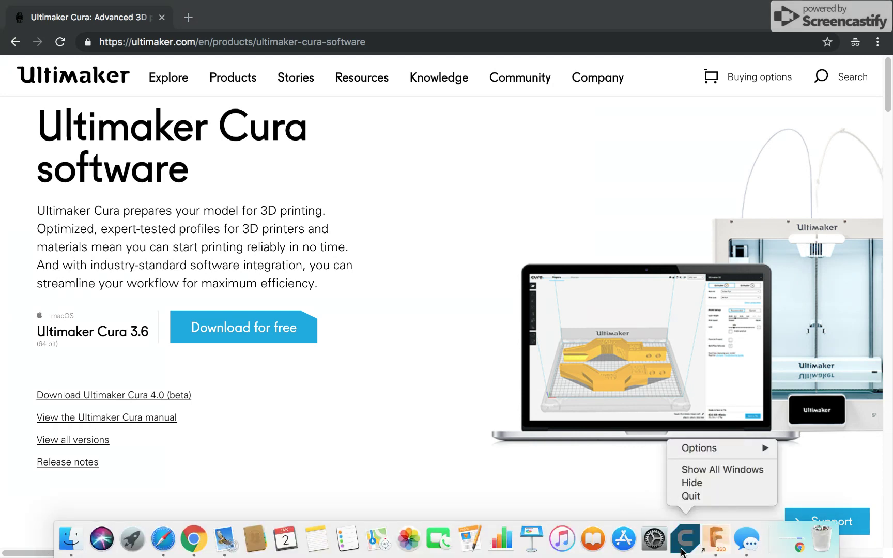
click(685, 498)
click(683, 538)
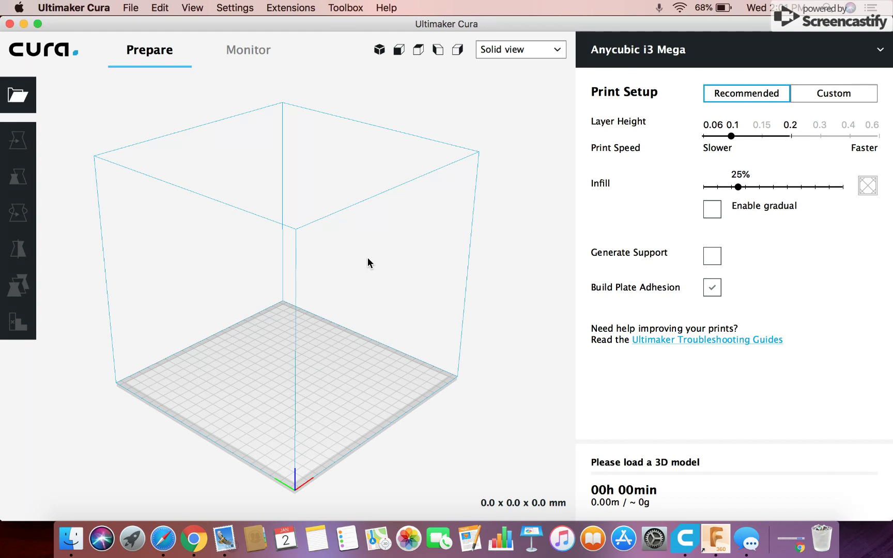
Open 3DBenchy.stl from Downloads > _3DBenchy > files onto the build plate
click(17, 101)
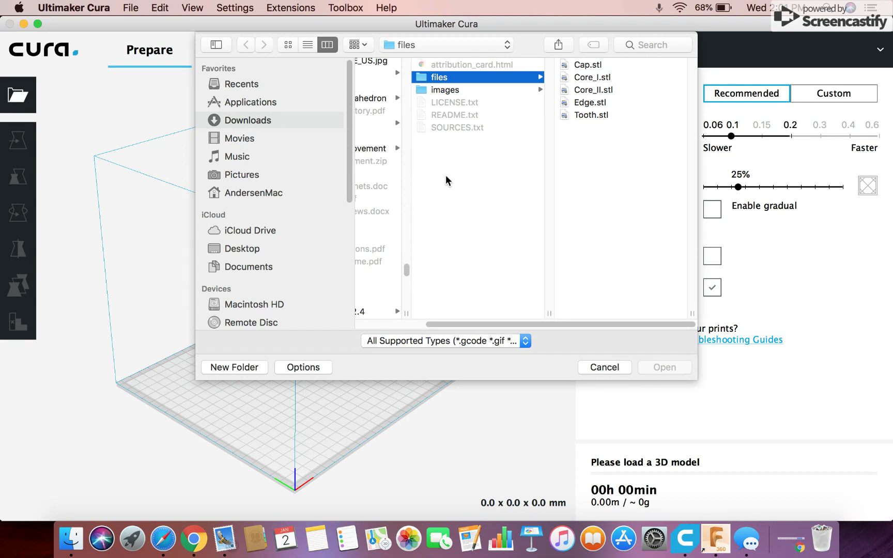
click(242, 120)
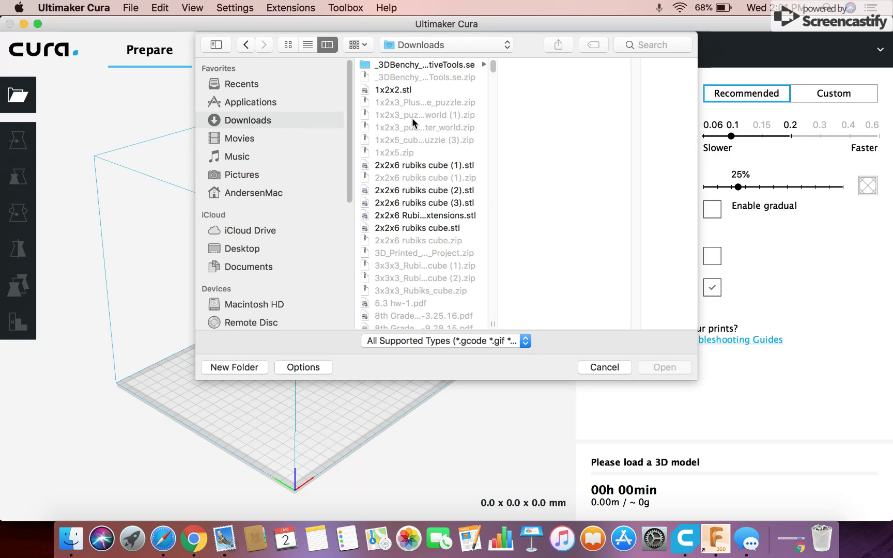
click(411, 65)
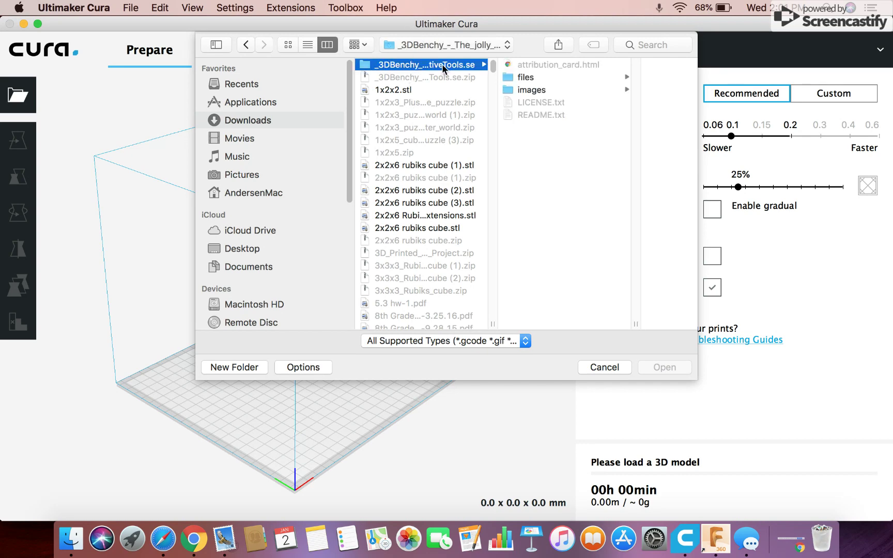
click(527, 79)
scroll(594, 222, down, 5)
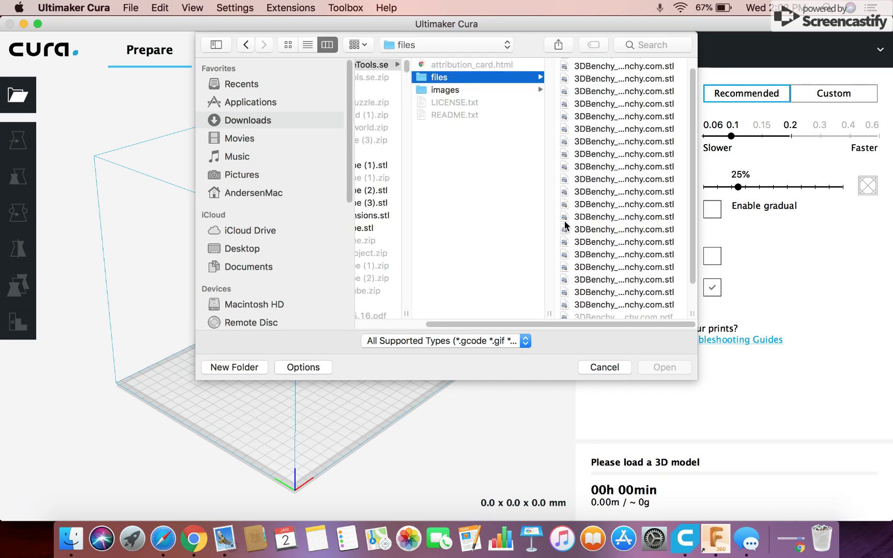
click(599, 313)
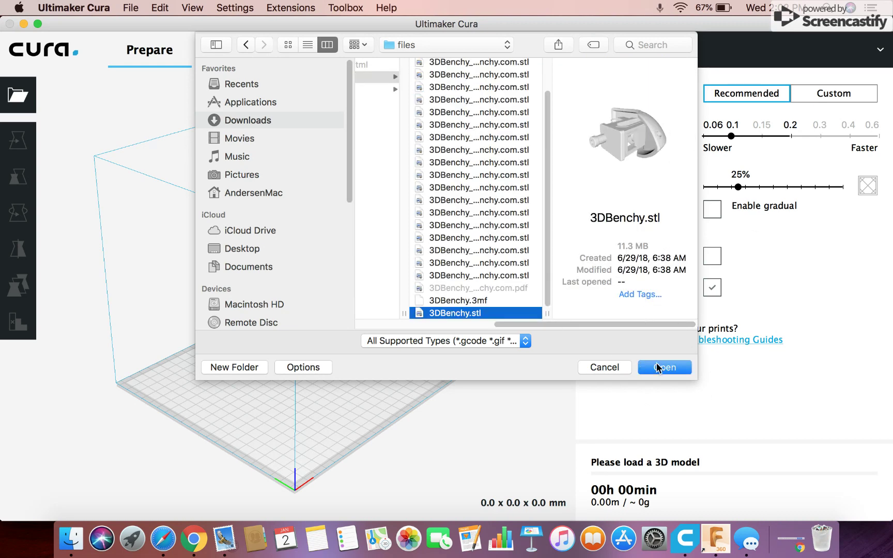
click(657, 367)
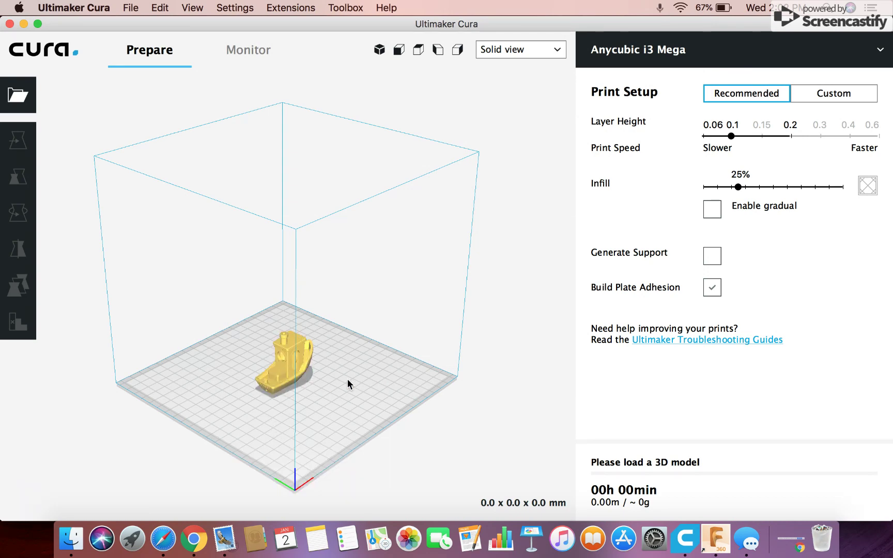
In Recommended mode, set layer height to 0.15 and infill density to 20%
right_drag(332, 389, 289, 361)
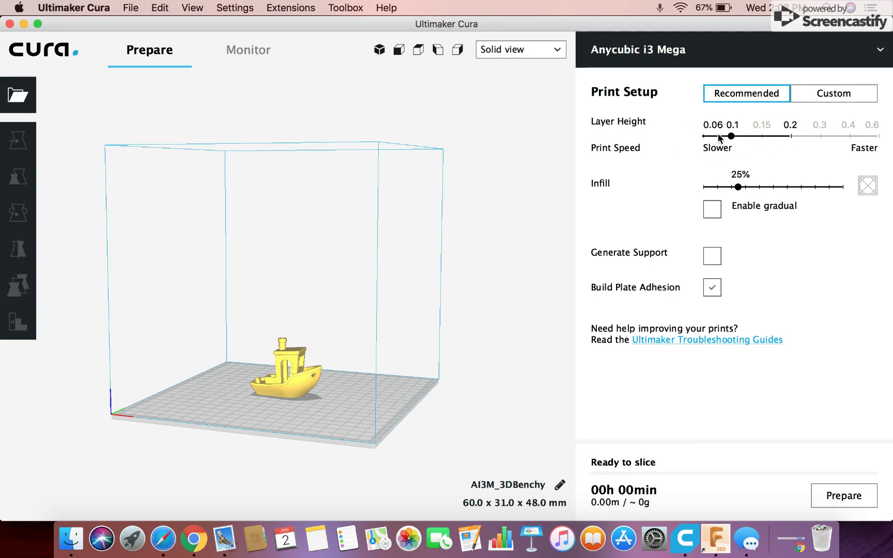
mouse_move(812, 135)
mouse_move(739, 189)
mouse_down()
mouse_move(822, 191)
mouse_move(732, 186)
mouse_up()
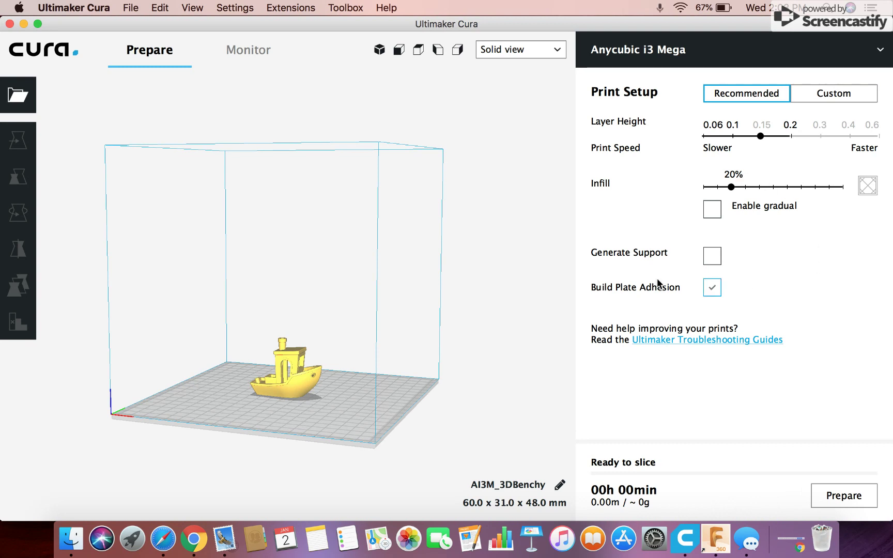
mouse_move(711, 209)
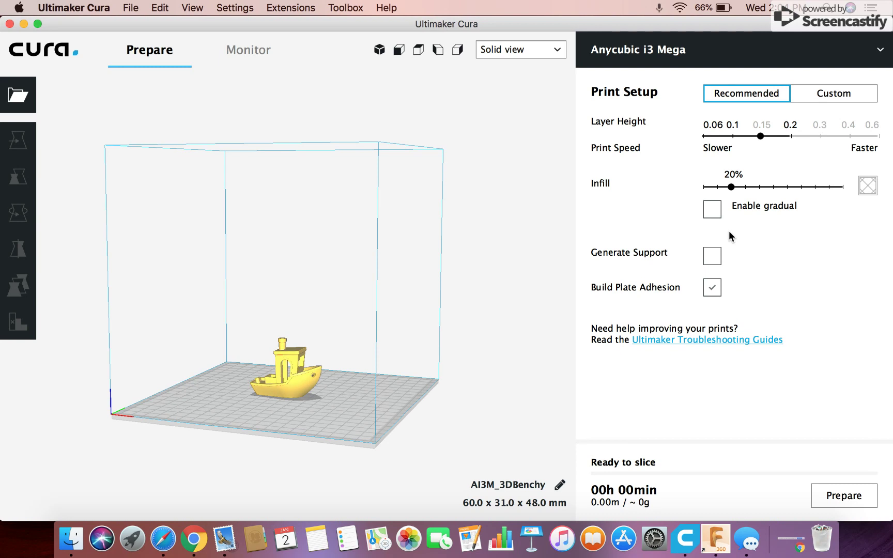
Switch to Custom print setup and choose Advanced from the settings visibility menu
mouse_move(732, 292)
click(832, 95)
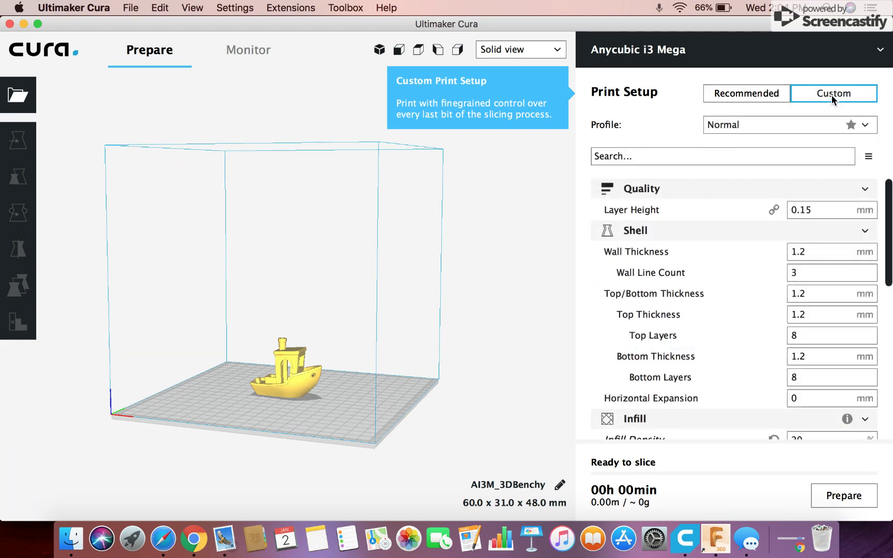
click(750, 88)
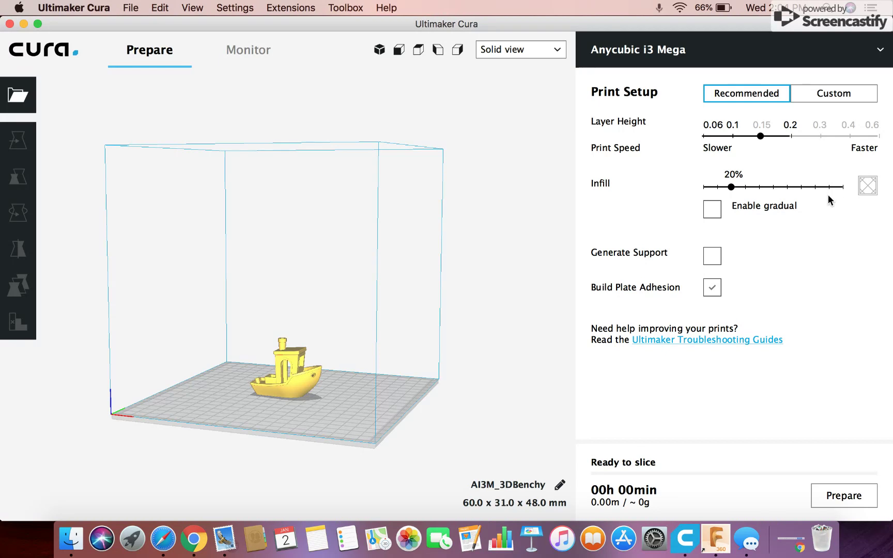
click(858, 99)
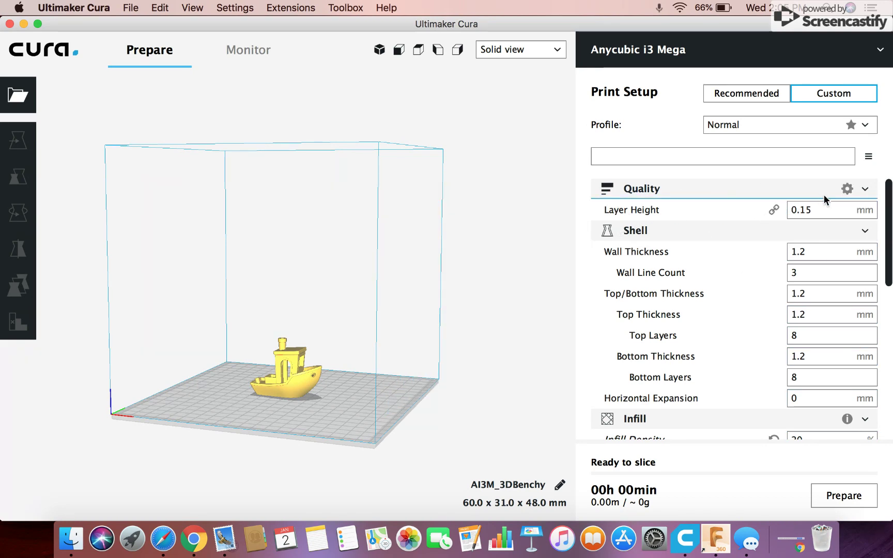
click(869, 157)
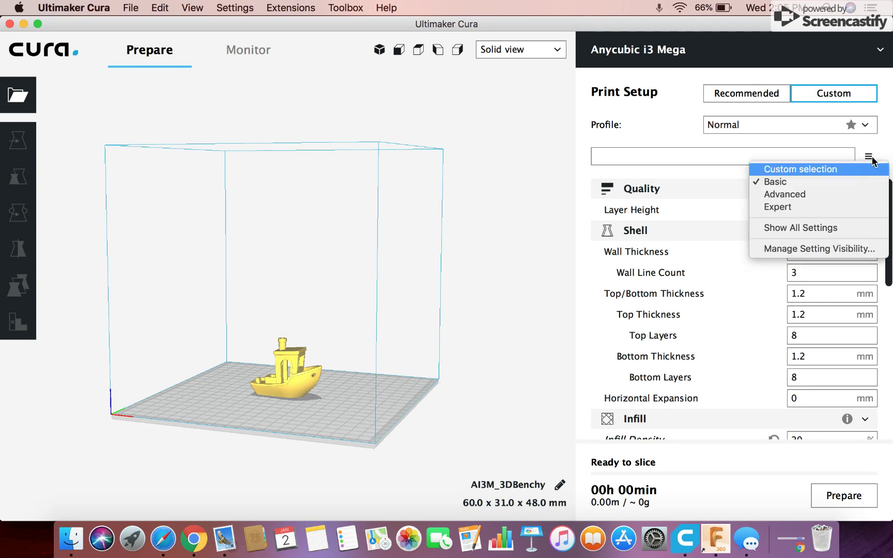
click(784, 194)
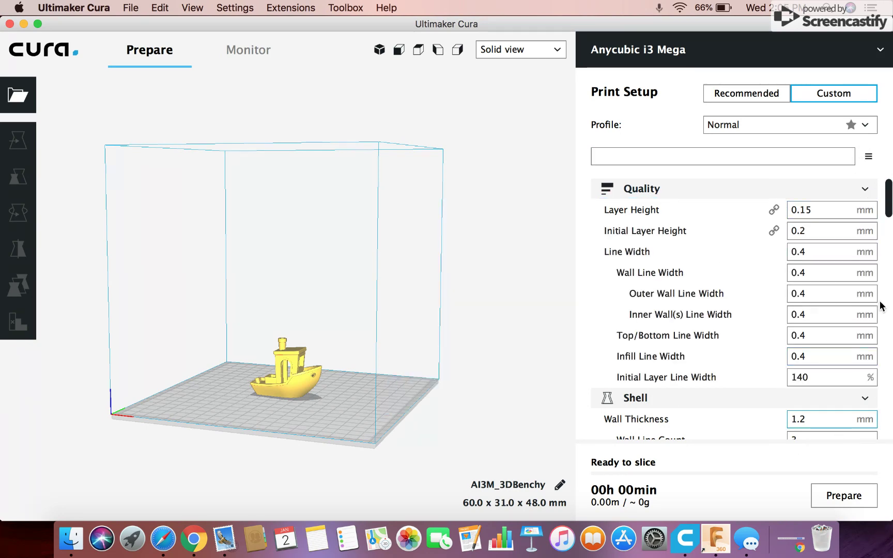
Review the Advanced settings list and edit the Layer Height field to 0.15 mm
scroll(801, 331, down, 5)
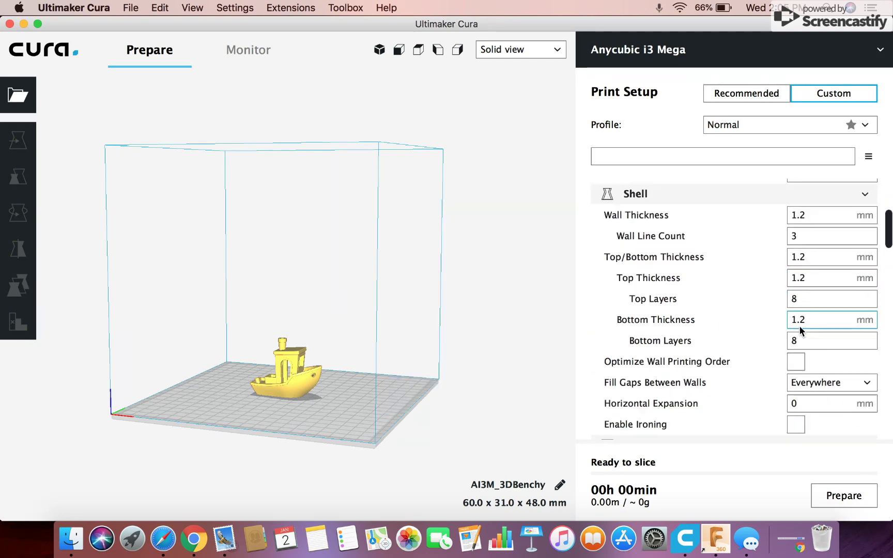
scroll(799, 330, down, 15)
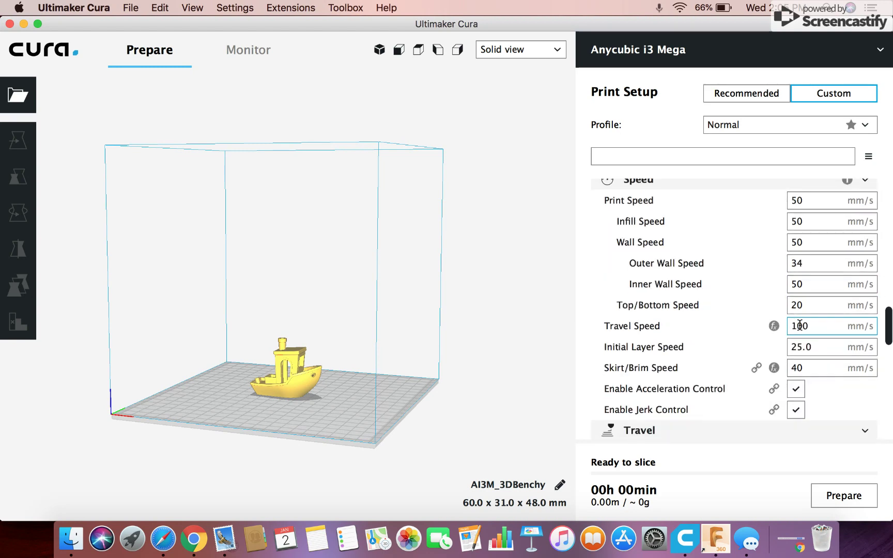
scroll(800, 324, down, 15)
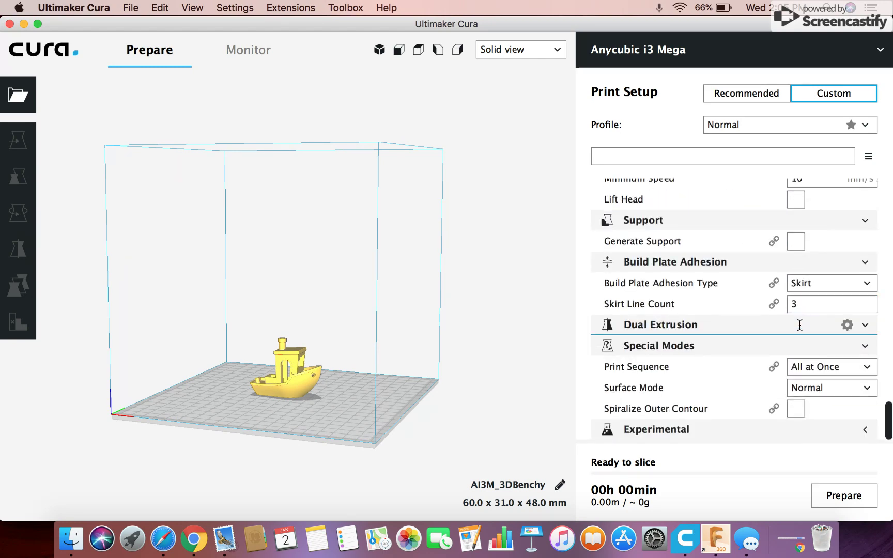
scroll(799, 324, up, 20)
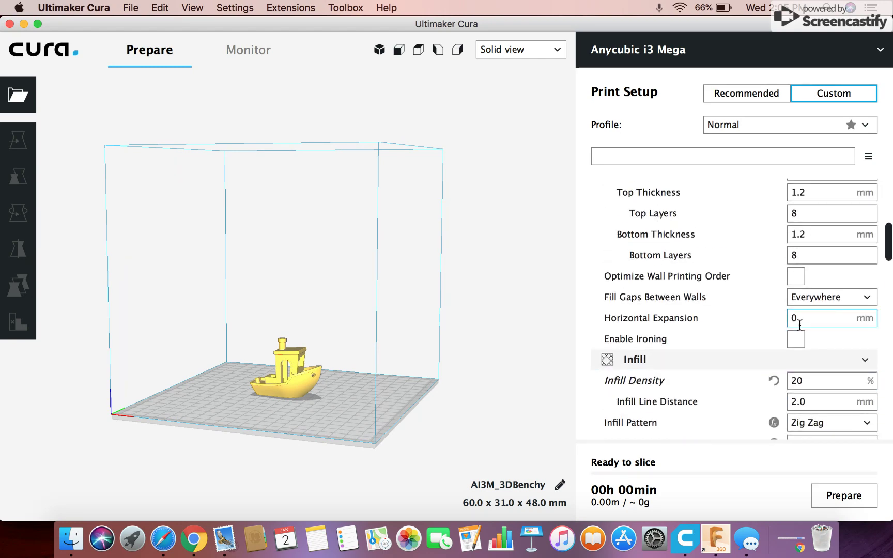
scroll(800, 325, up, 8)
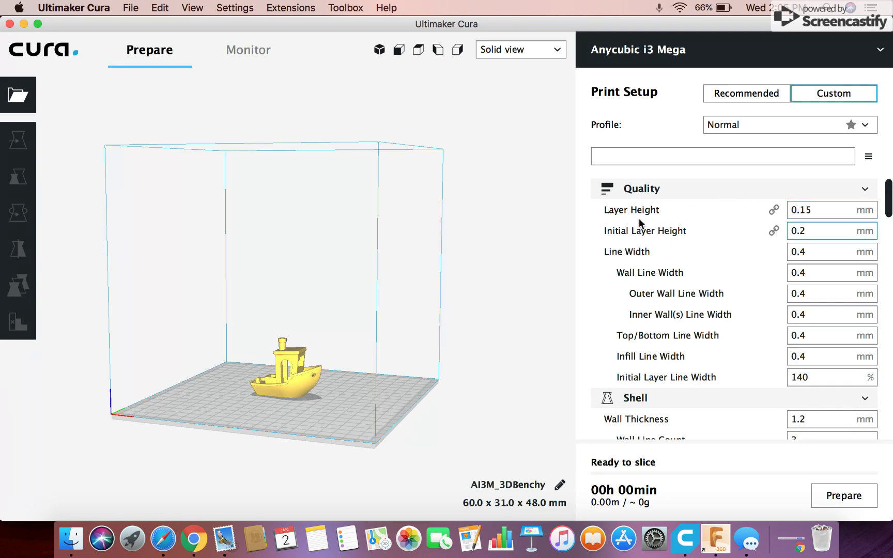
mouse_move(826, 215)
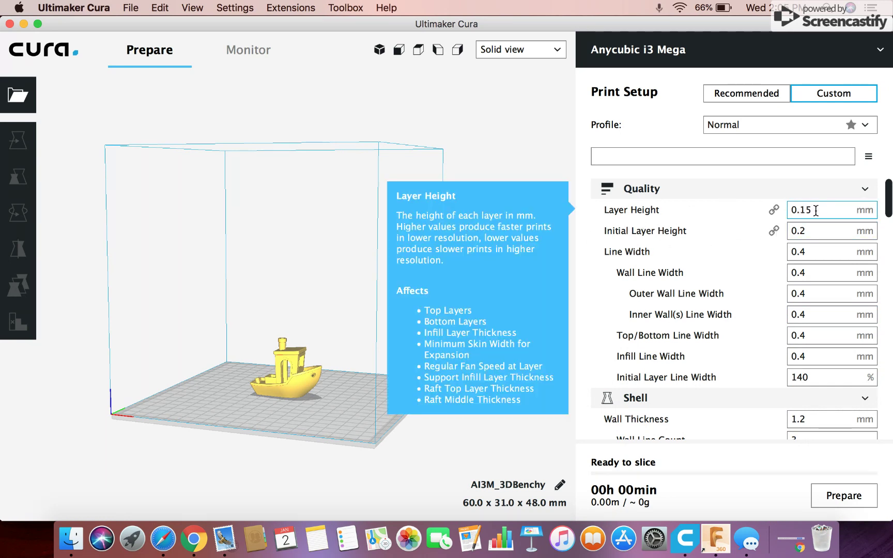
click(815, 211)
key(BackSpace)
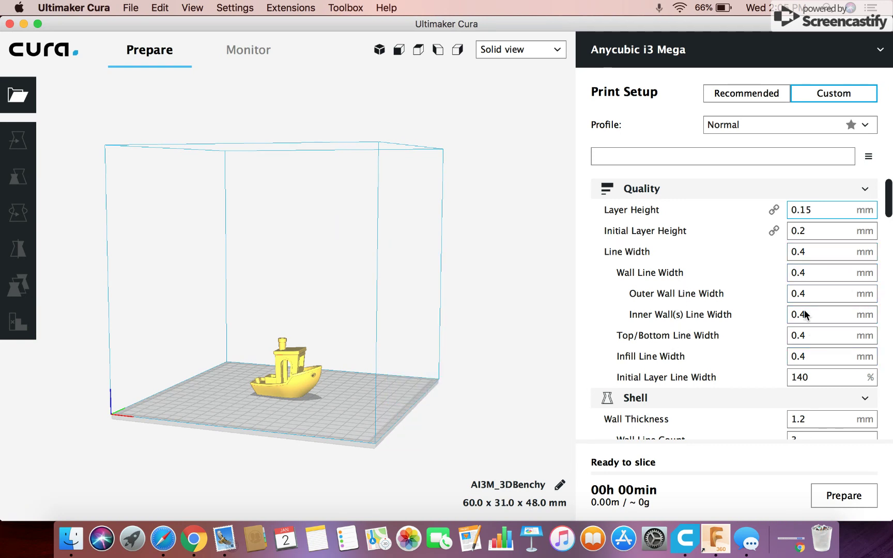
mouse_move(799, 251)
scroll(806, 255, down, 1)
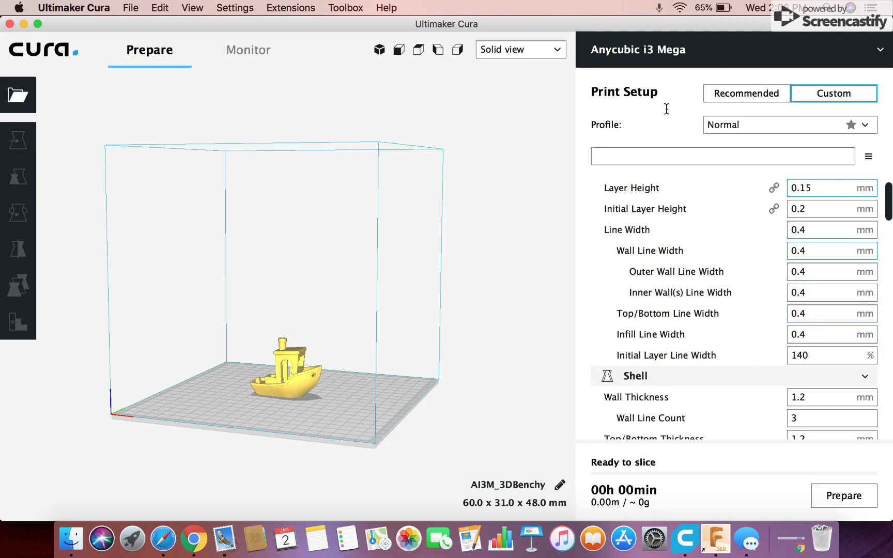
scroll(690, 328, down, 8)
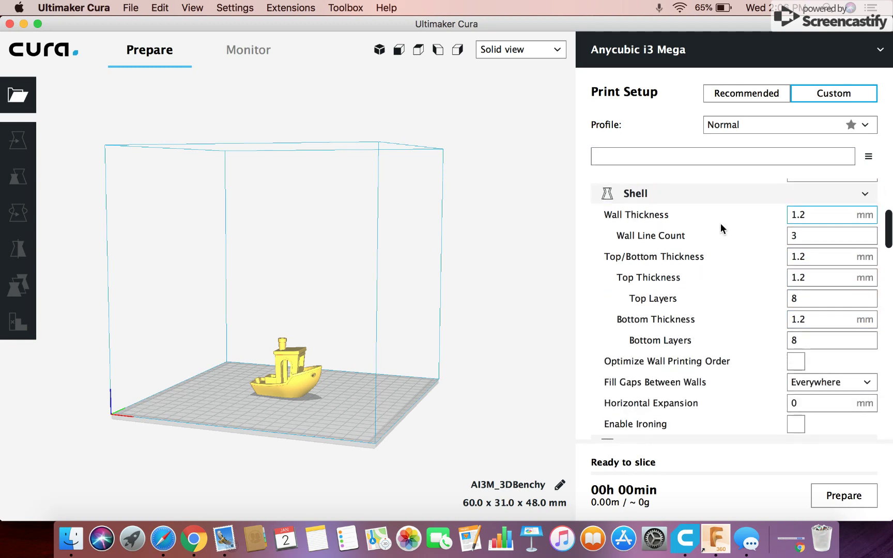
scroll(721, 223, down, 1)
mouse_move(782, 205)
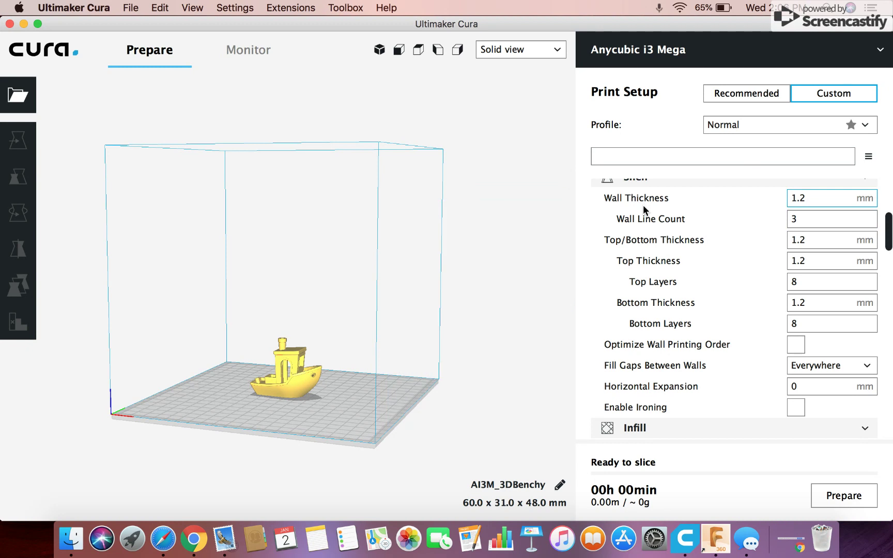
mouse_move(644, 199)
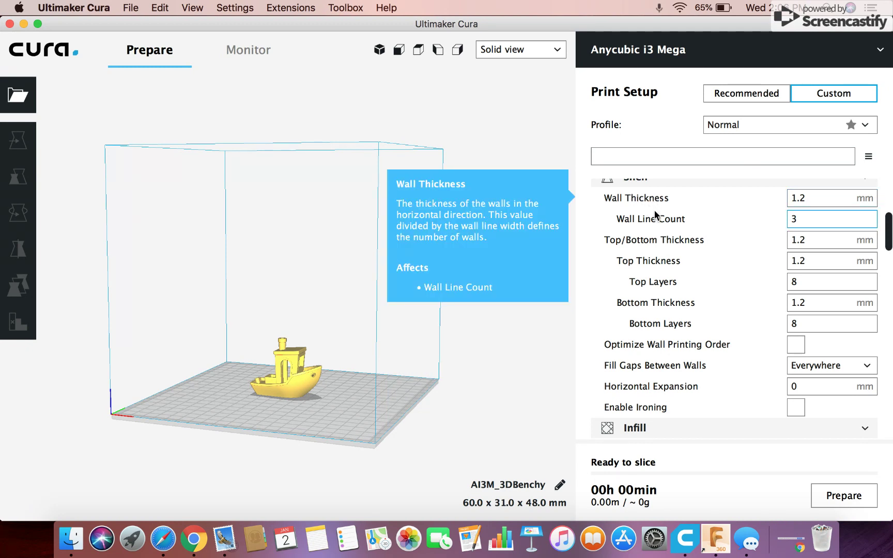
mouse_move(660, 217)
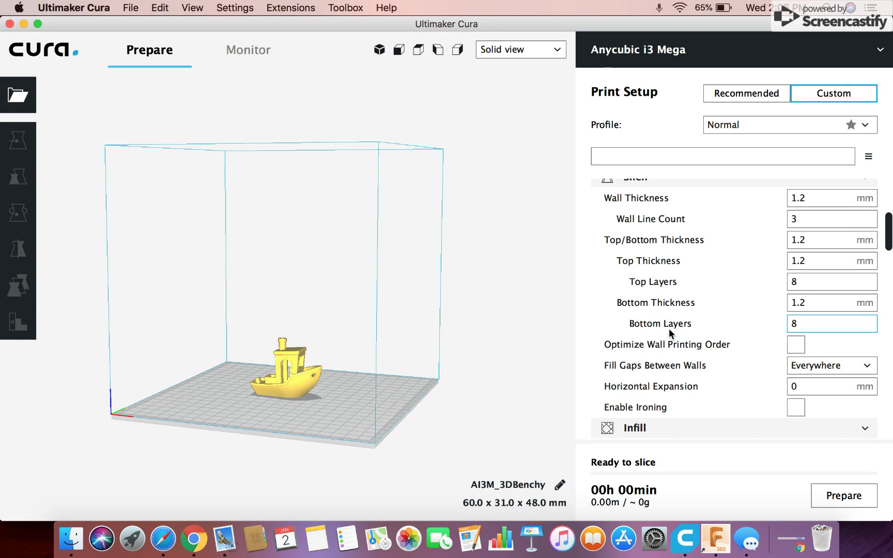
mouse_move(740, 324)
mouse_move(794, 327)
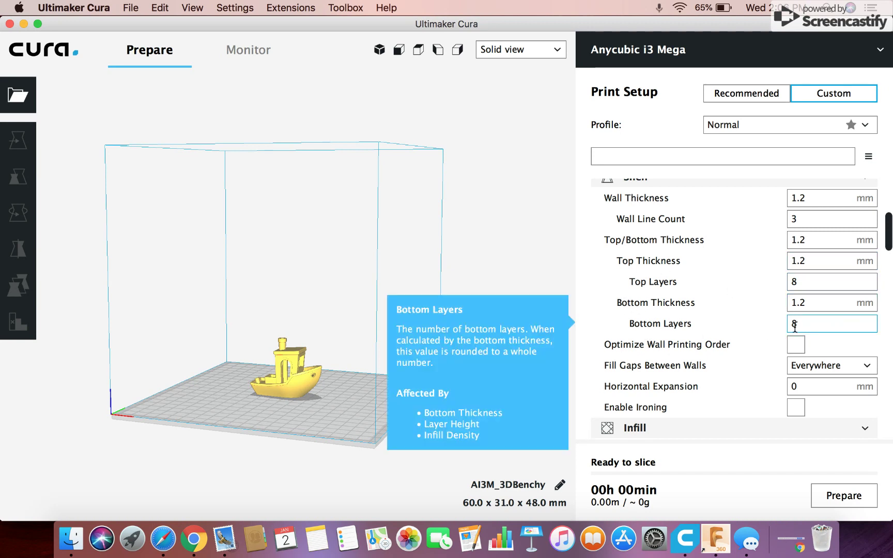
scroll(662, 282, down, 2)
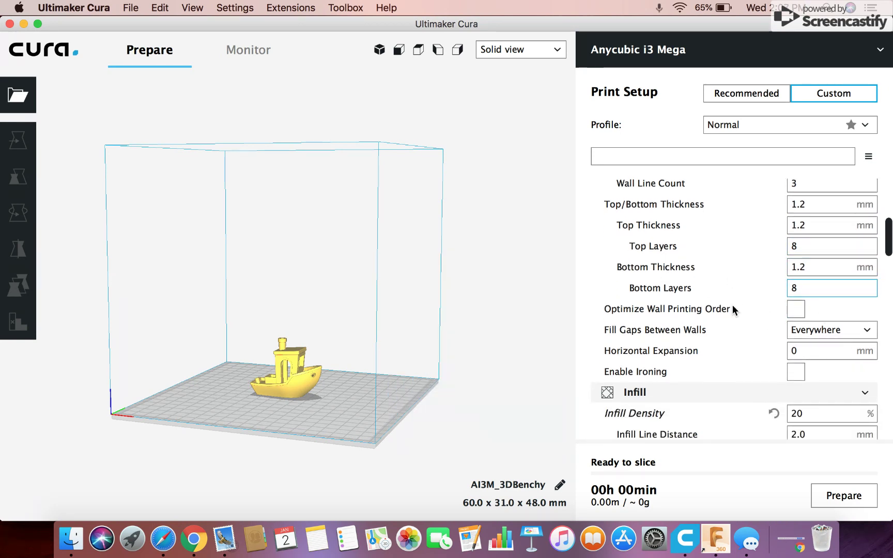
Set Infill Pattern from Zig Zag to Cubic Subdivision, reselecting it to confirm
mouse_move(642, 246)
scroll(713, 286, down, 1)
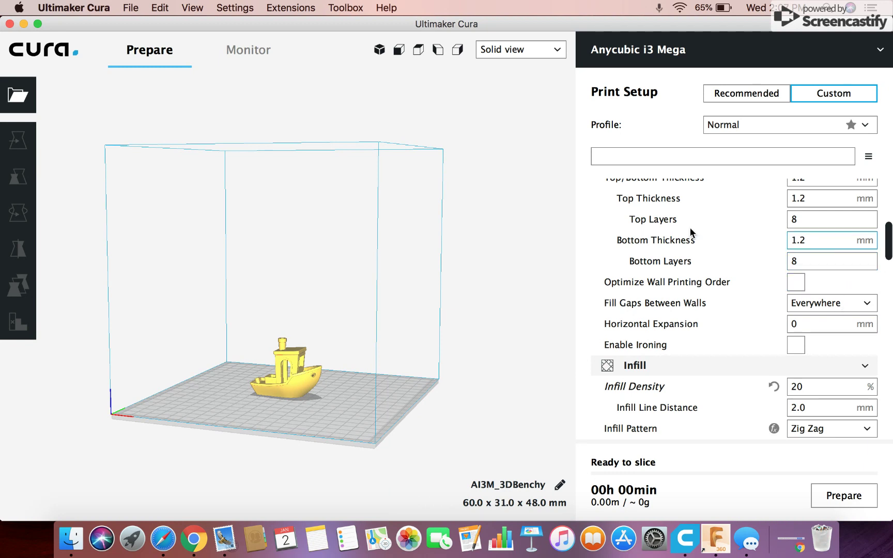
scroll(760, 341, down, 5)
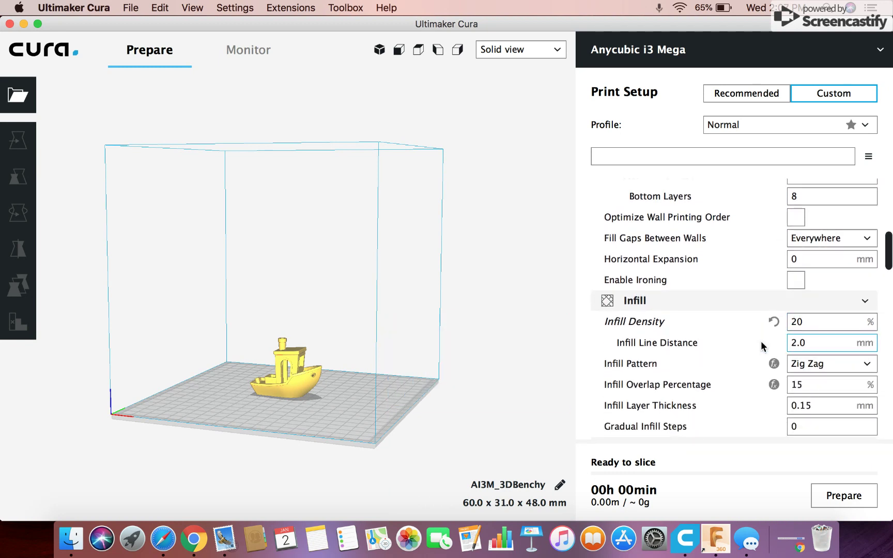
mouse_move(812, 273)
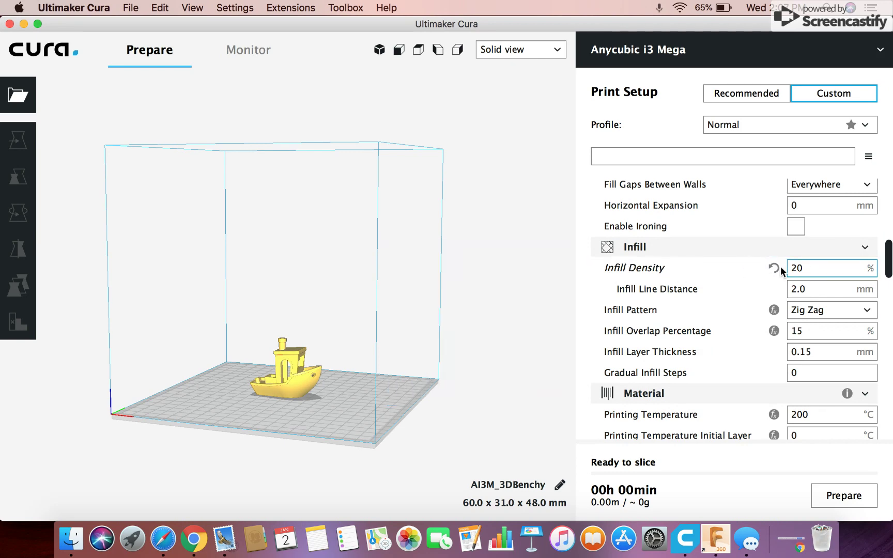
click(814, 310)
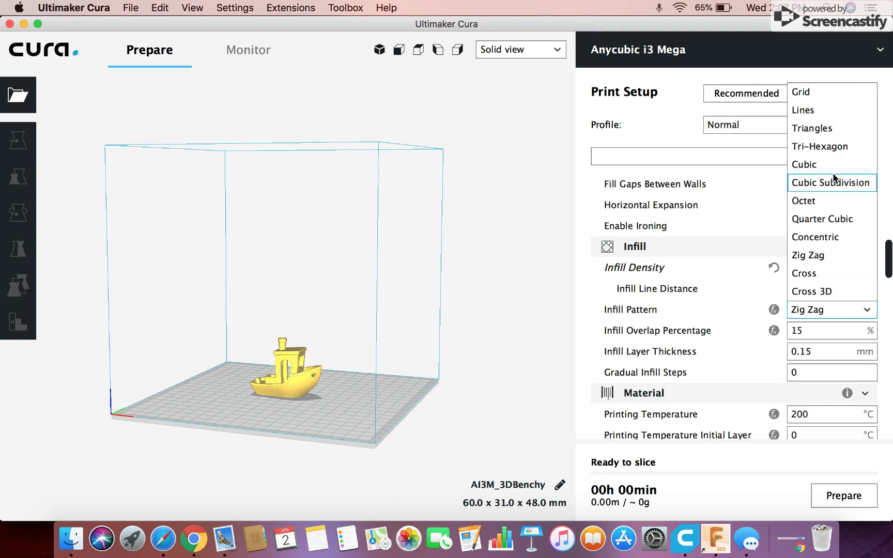
click(831, 184)
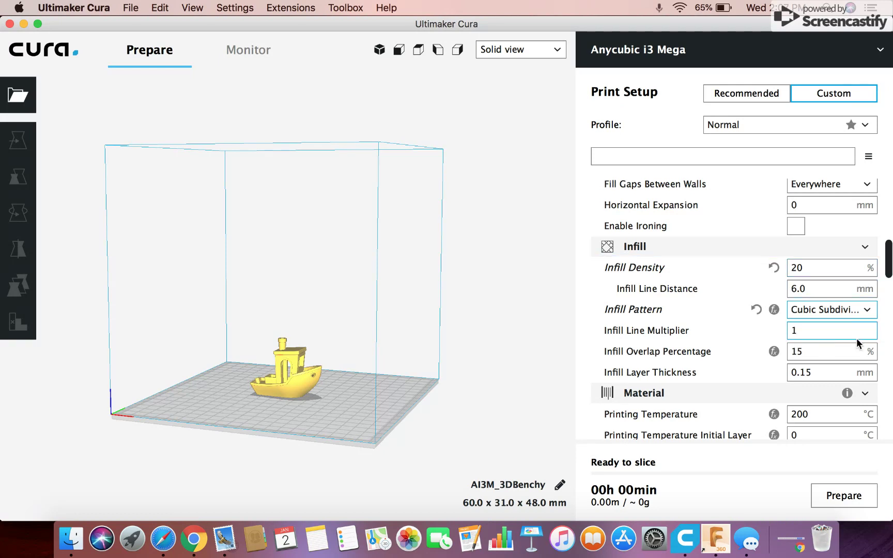
mouse_move(856, 299)
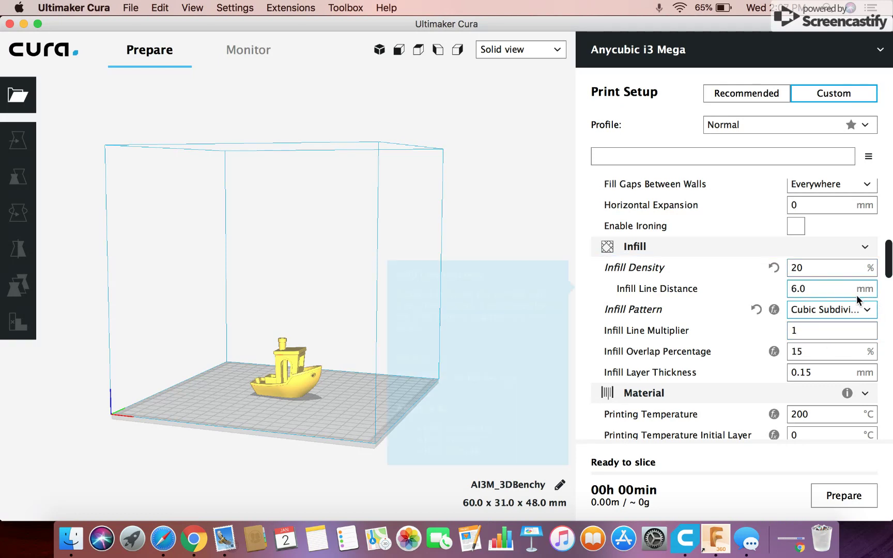
click(817, 310)
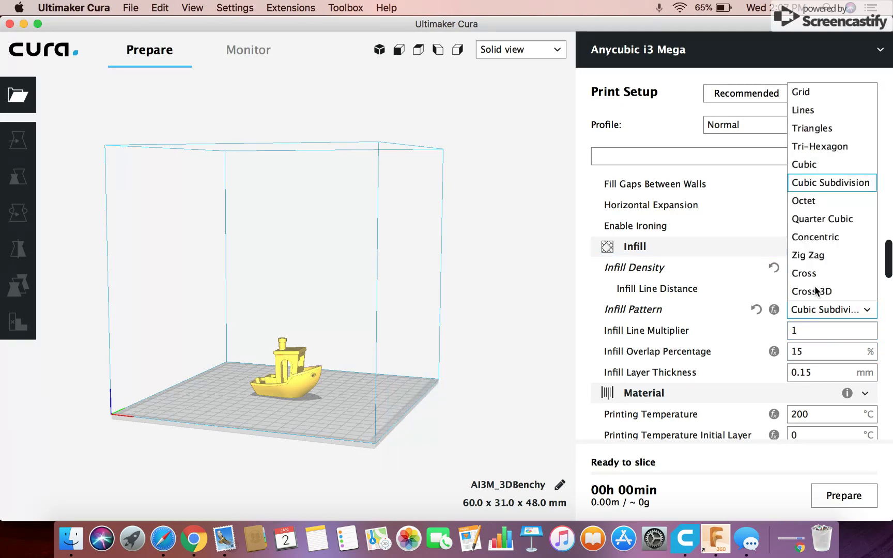
click(820, 187)
Change Material > Printing Temperature from 200 to 210 °C and review the nearby settings
mouse_move(695, 324)
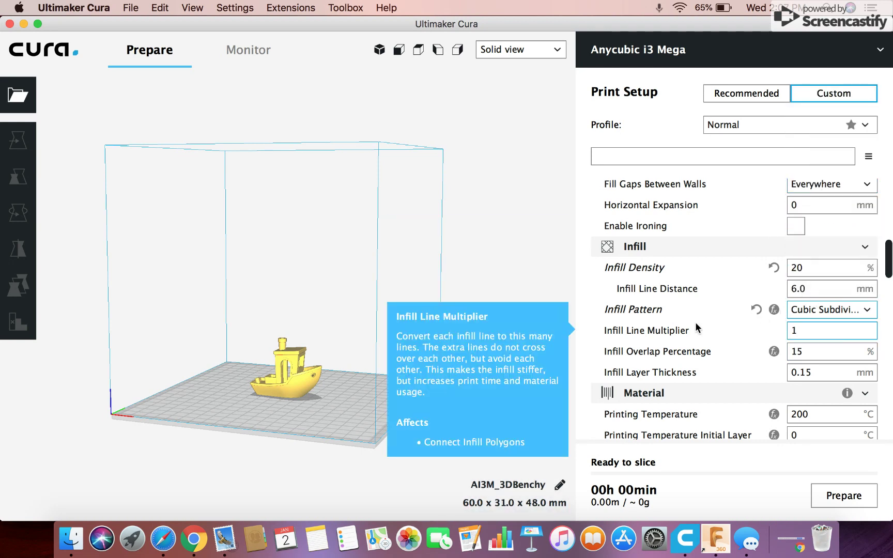
scroll(695, 321, down, 5)
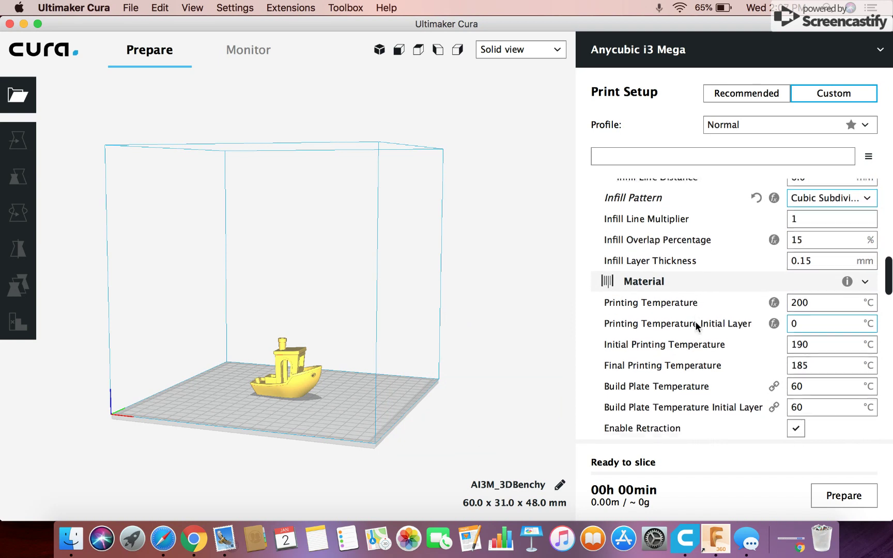
scroll(695, 320, down, 3)
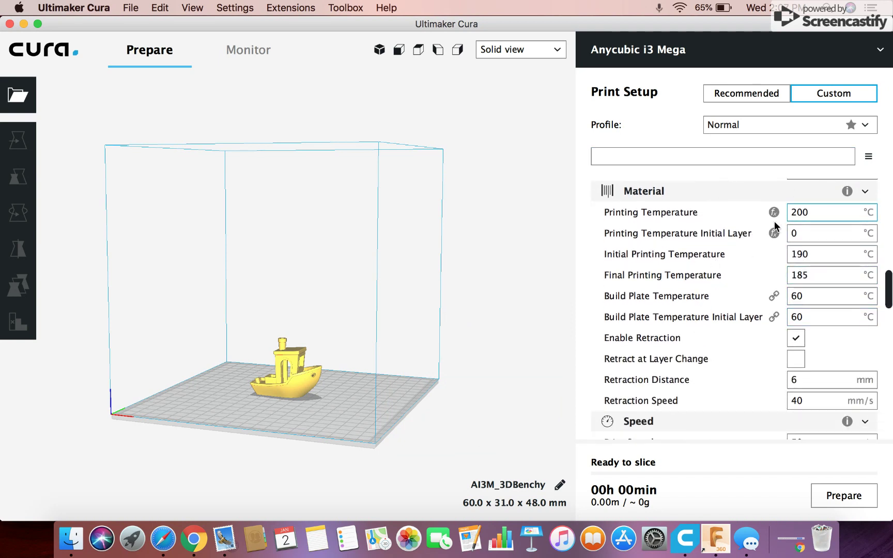
mouse_move(822, 211)
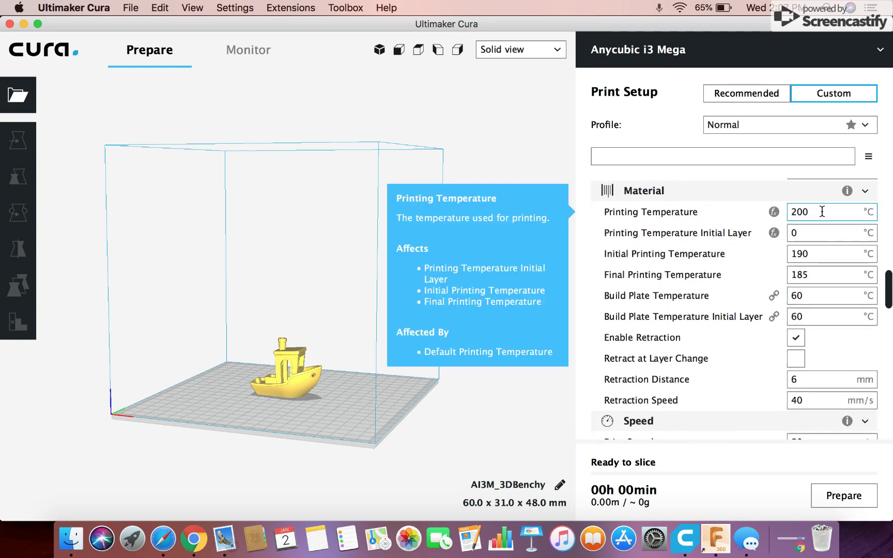
click(822, 211)
key(BackSpace)
key(BackSpace)
text(1)
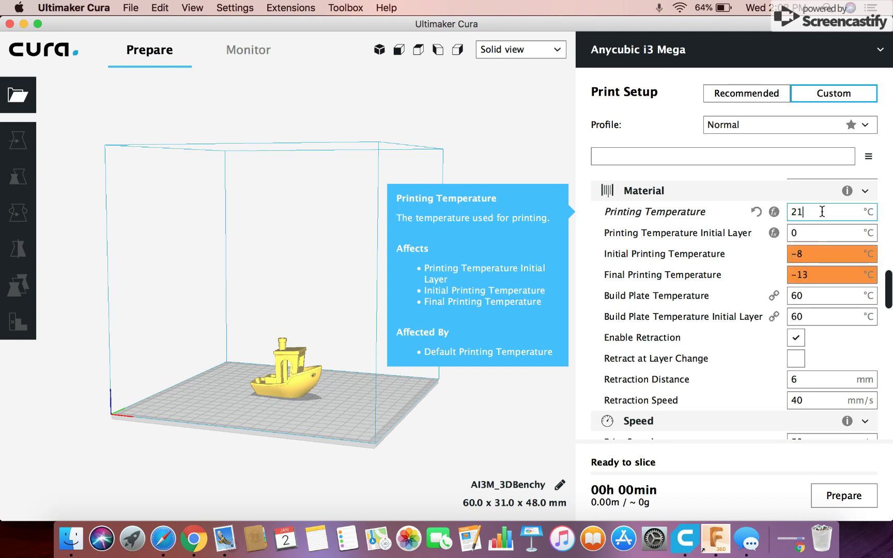
text(0)
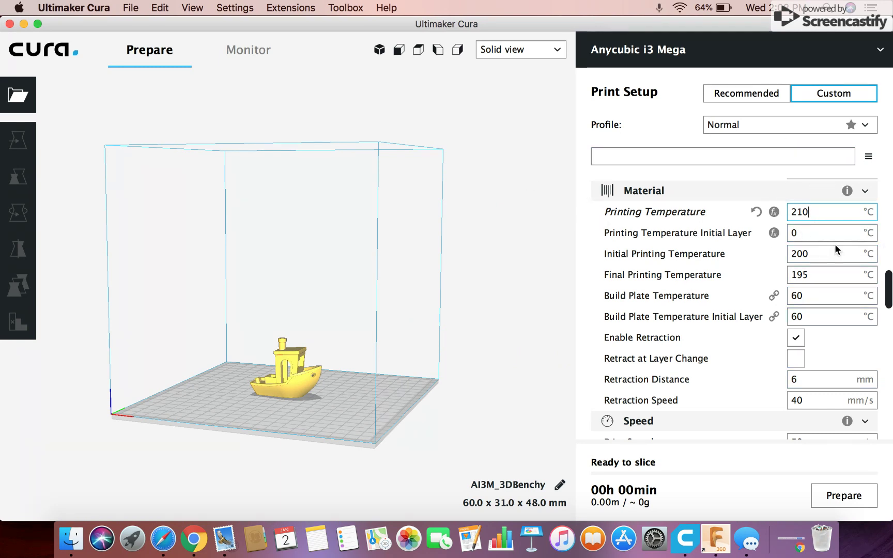
mouse_move(773, 258)
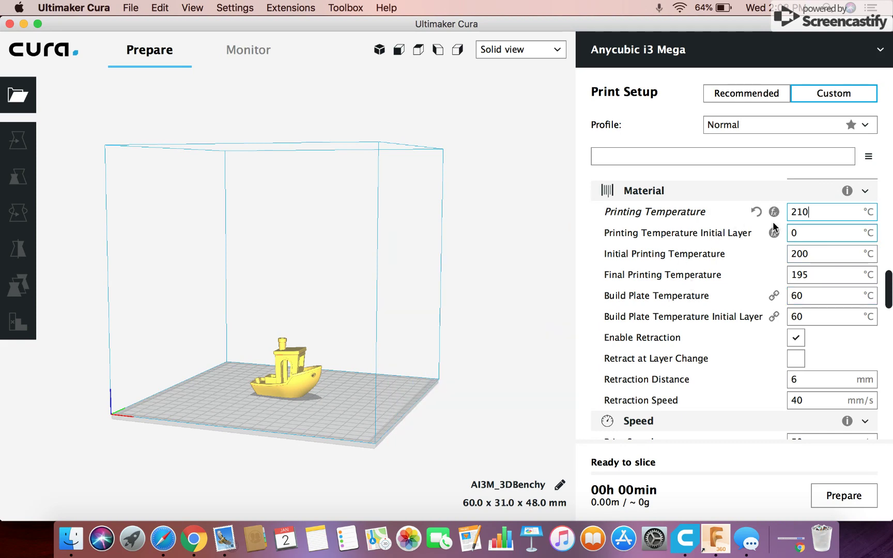
mouse_move(757, 297)
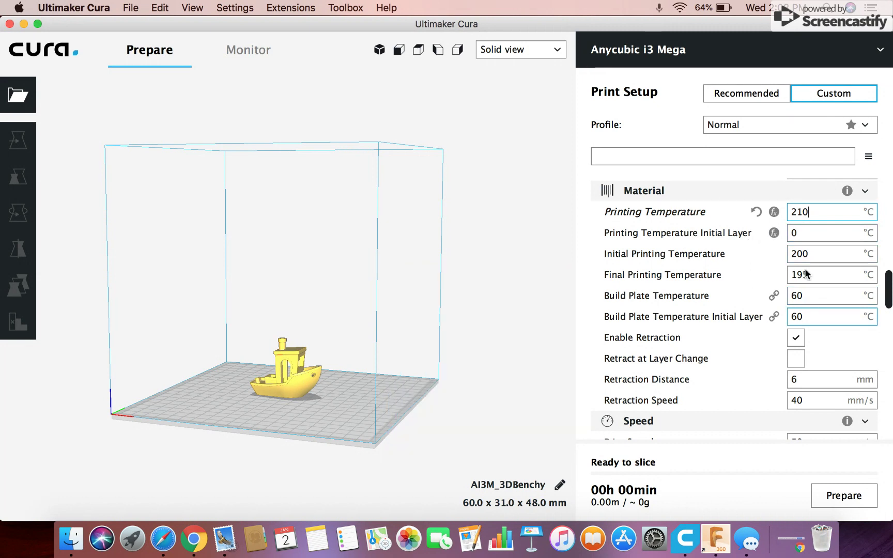
mouse_move(828, 215)
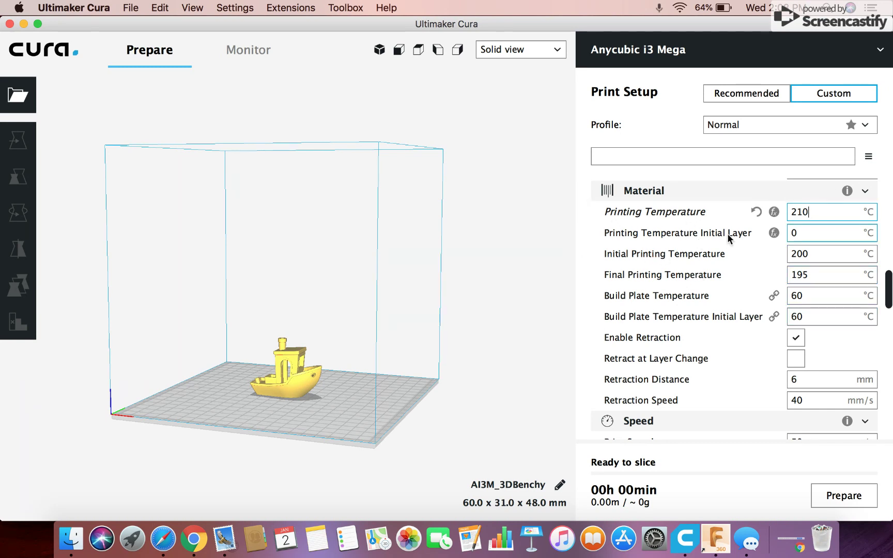
mouse_move(676, 237)
mouse_move(827, 293)
scroll(769, 349, down, 2)
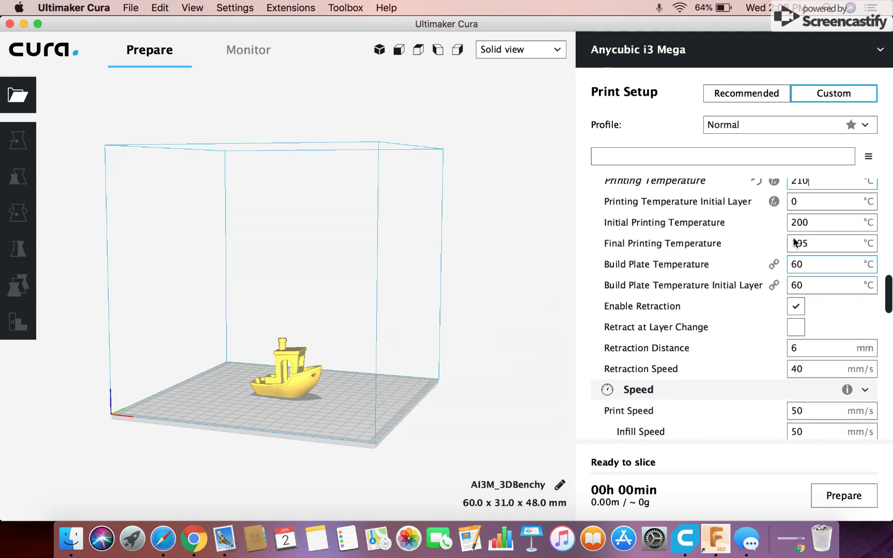
Set Retraction Distance to 8 mm and Retraction Speed to 50 mm/s
scroll(782, 234, down, 2)
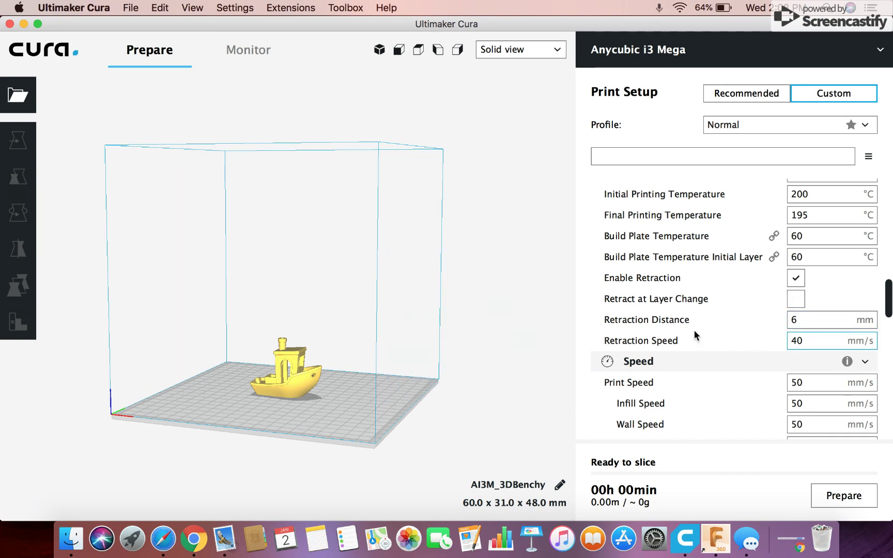
click(801, 315)
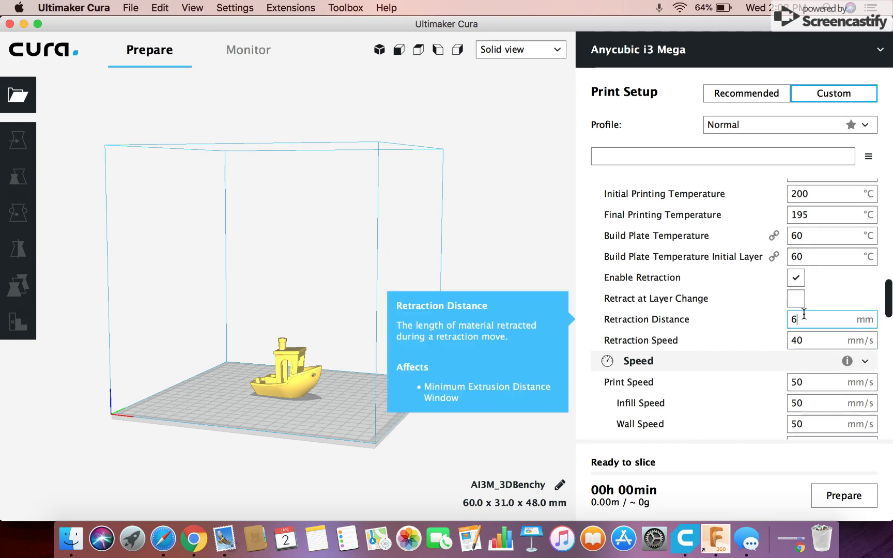
key(BackSpace)
text(8)
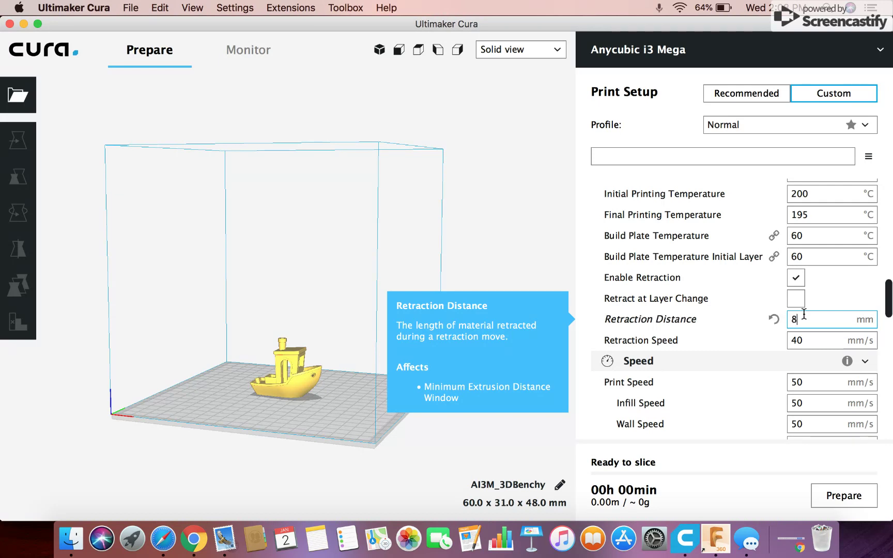
click(804, 340)
key(BackSpace)
key(BackSpace)
text(50)
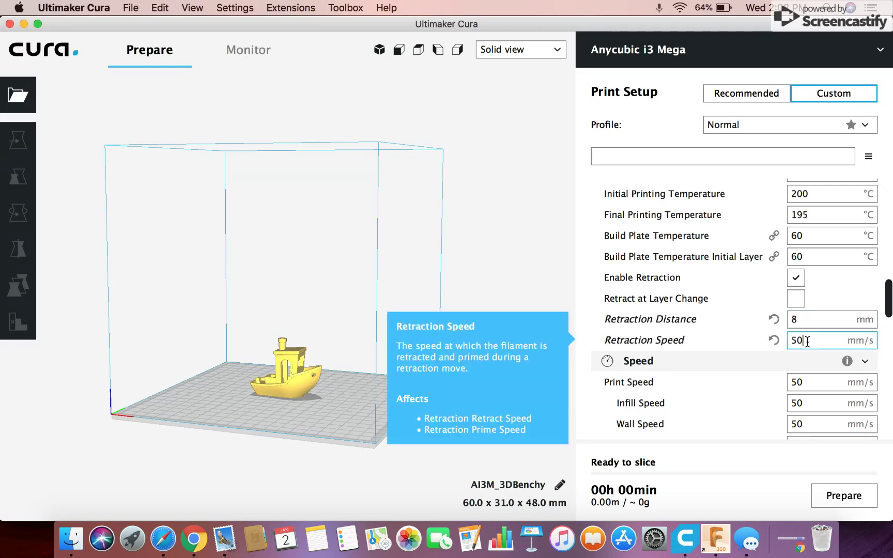
Turn Enable Retraction off and then back on
click(871, 283)
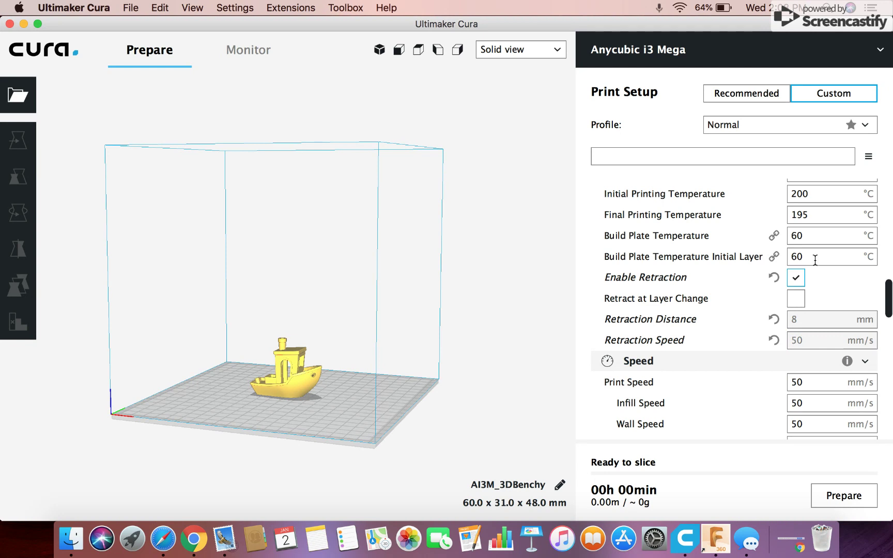
click(799, 277)
scroll(846, 314, down, 1)
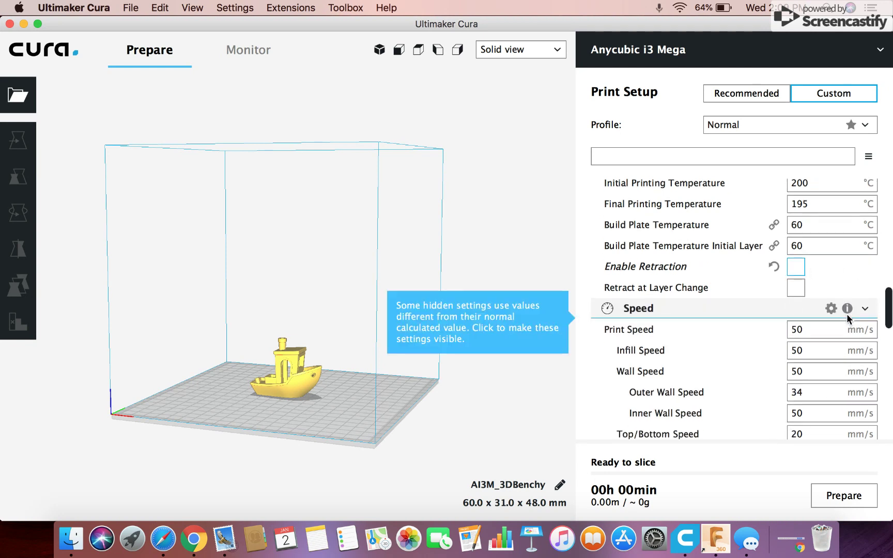
scroll(847, 314, down, 1)
scroll(847, 314, down, 2)
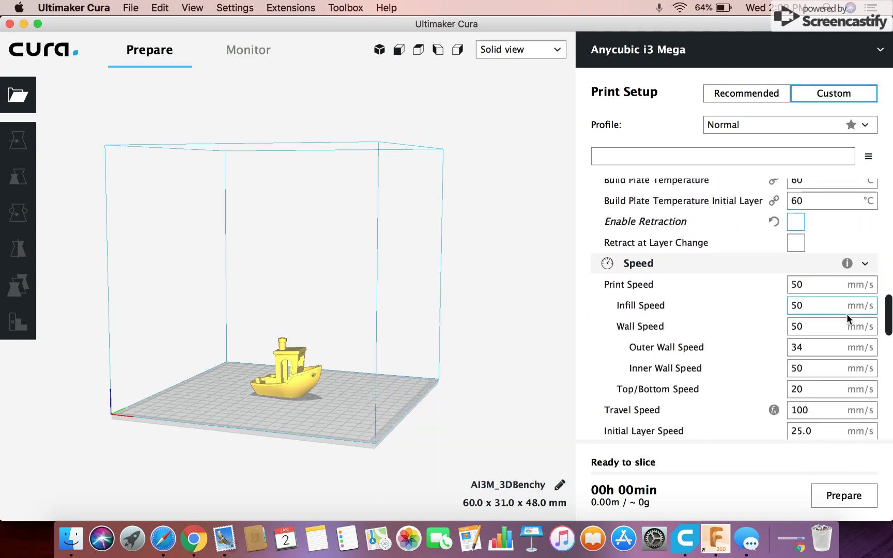
scroll(847, 314, down, 1)
scroll(847, 314, up, 1)
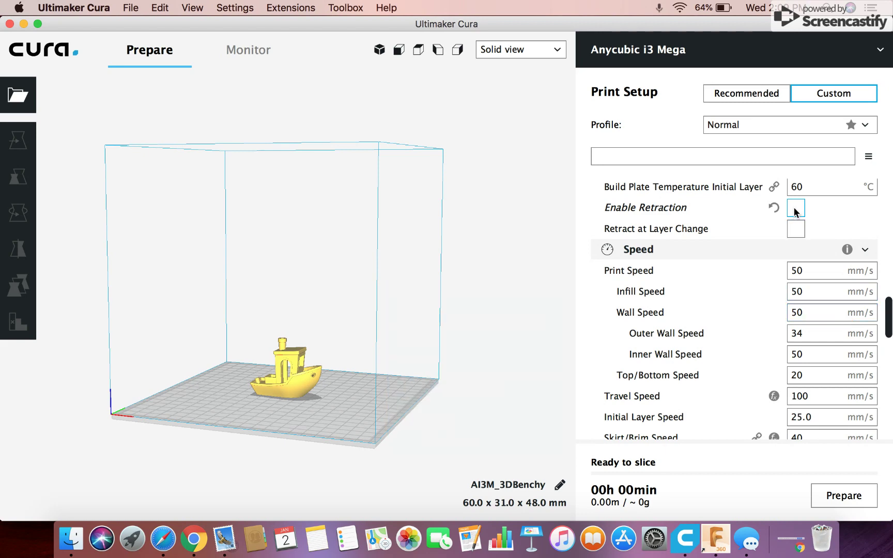
click(796, 211)
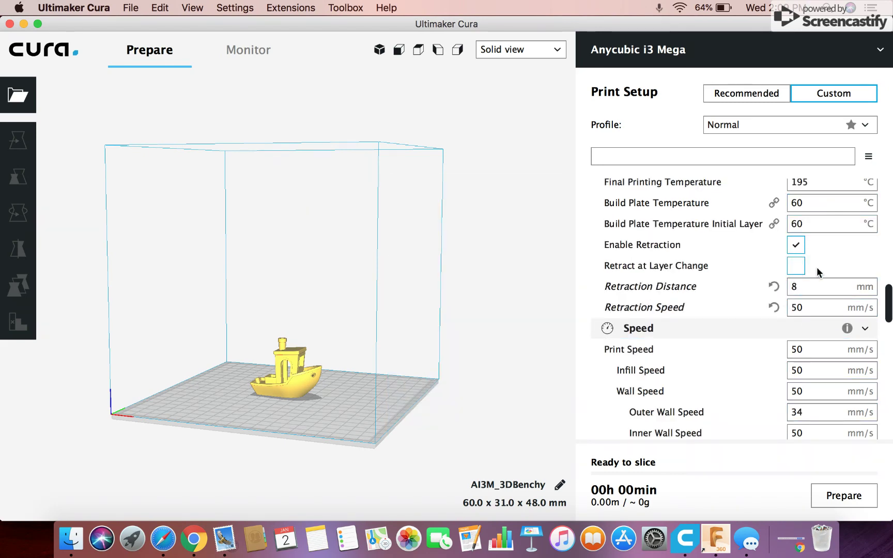
Enable Retract at Layer Change
mouse_move(816, 267)
click(800, 267)
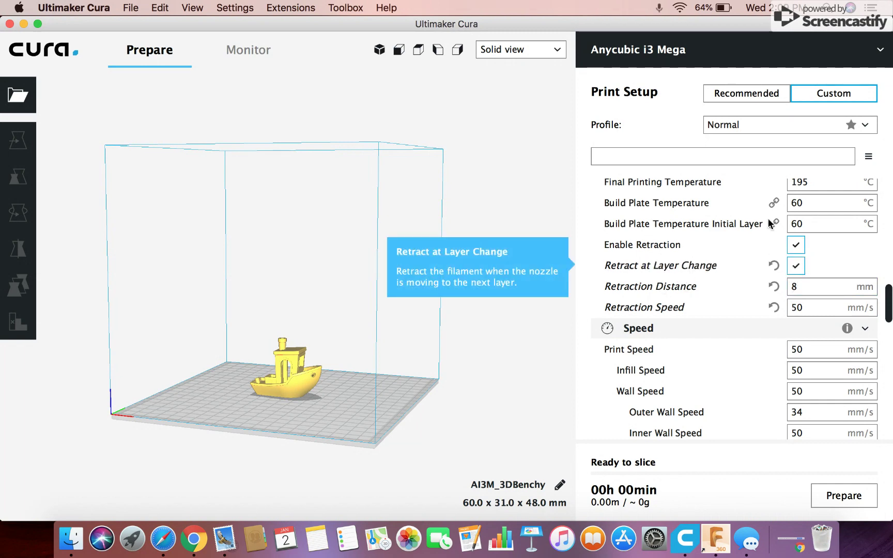
mouse_move(834, 255)
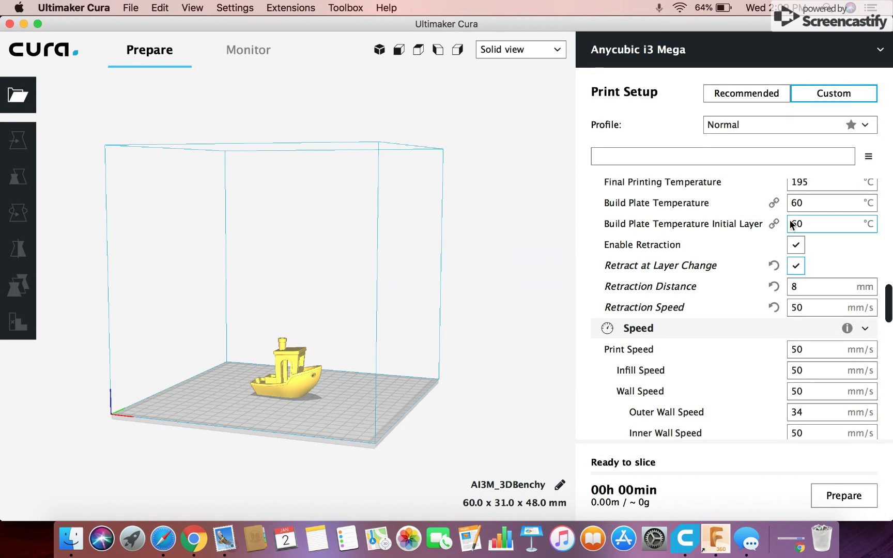
mouse_move(792, 220)
mouse_move(724, 305)
scroll(748, 421, down, 2)
Change Print Speed from 50 to 35 mm/s, scaling infill, wall and initial layer speeds down
scroll(749, 422, down, 3)
scroll(749, 421, up, 1)
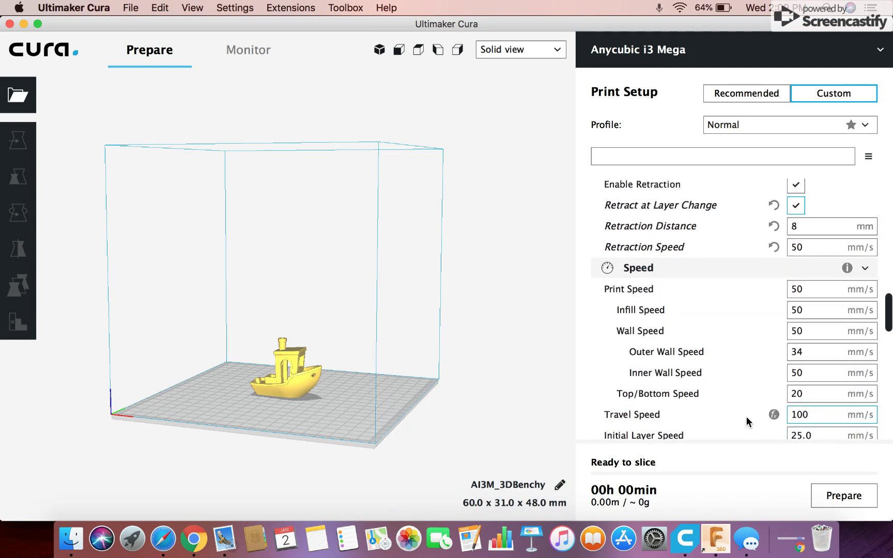
scroll(748, 422, down, 3)
scroll(747, 421, down, 2)
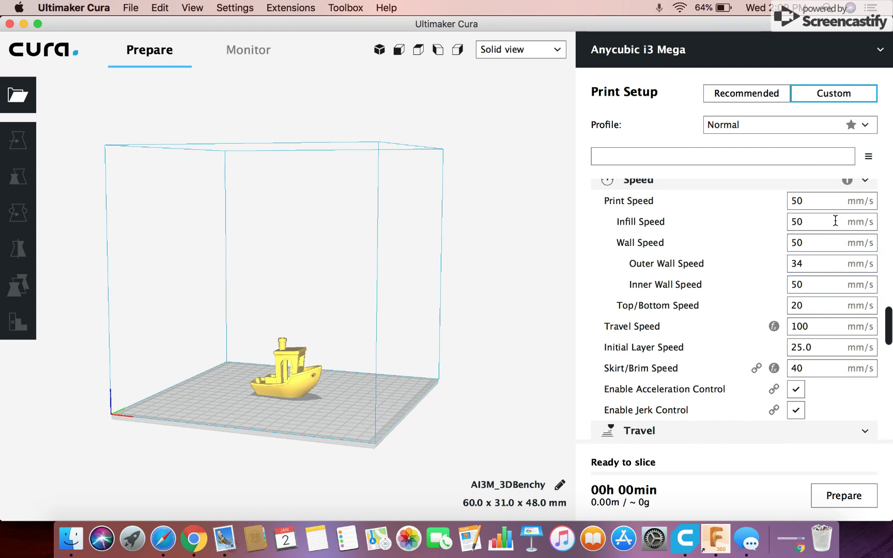
mouse_move(814, 201)
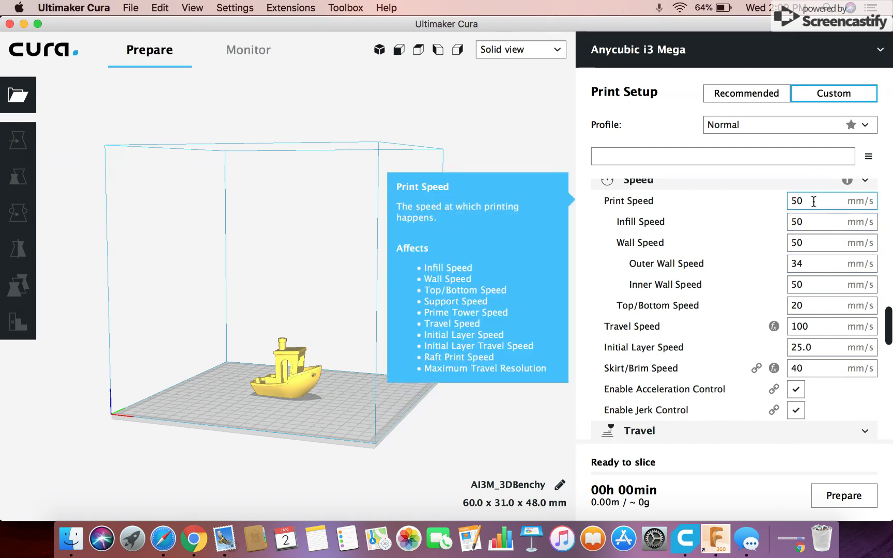
key(BackSpace)
key(BackSpace)
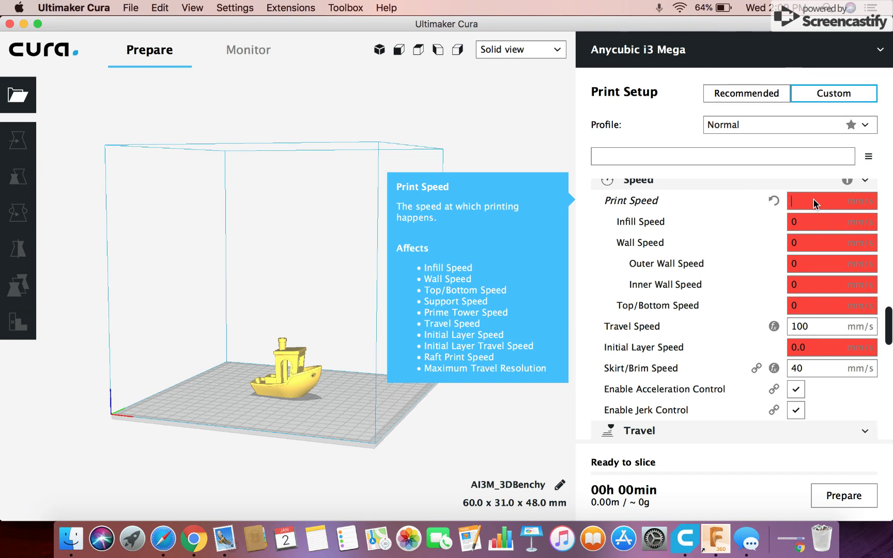
text(35)
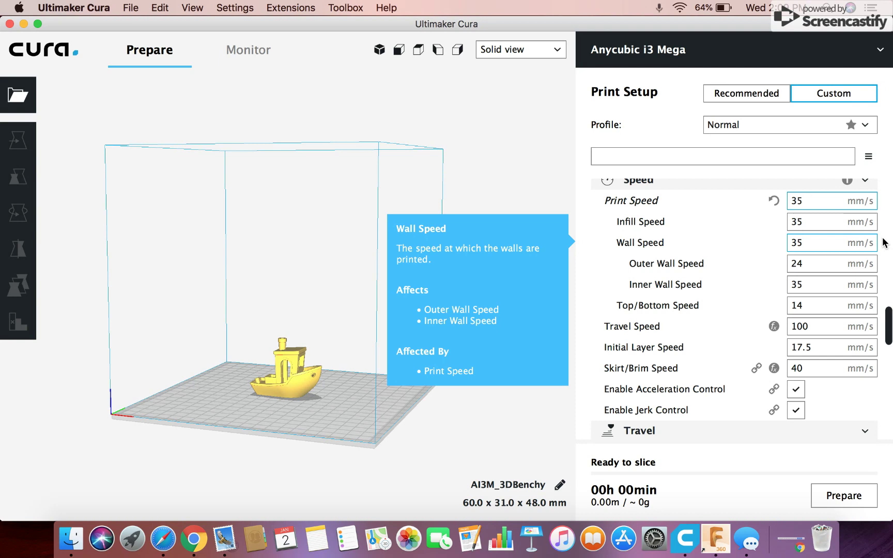
mouse_move(751, 273)
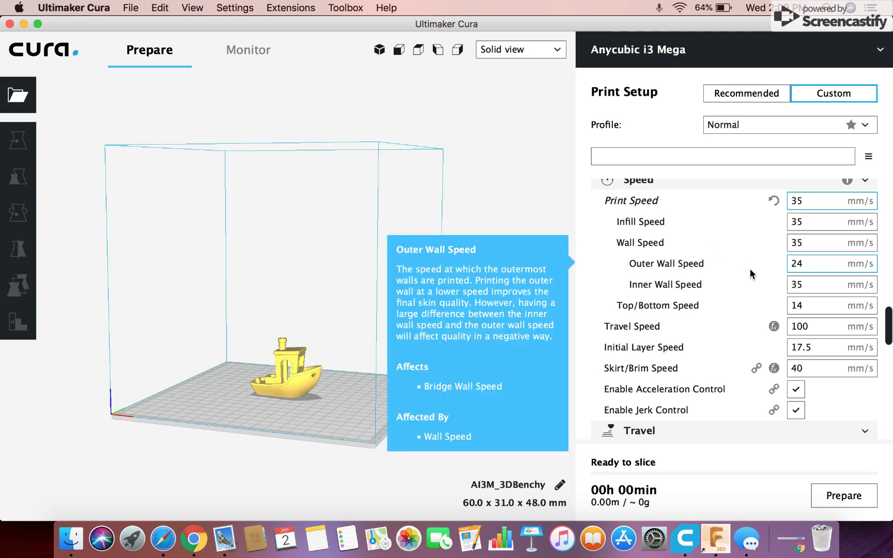